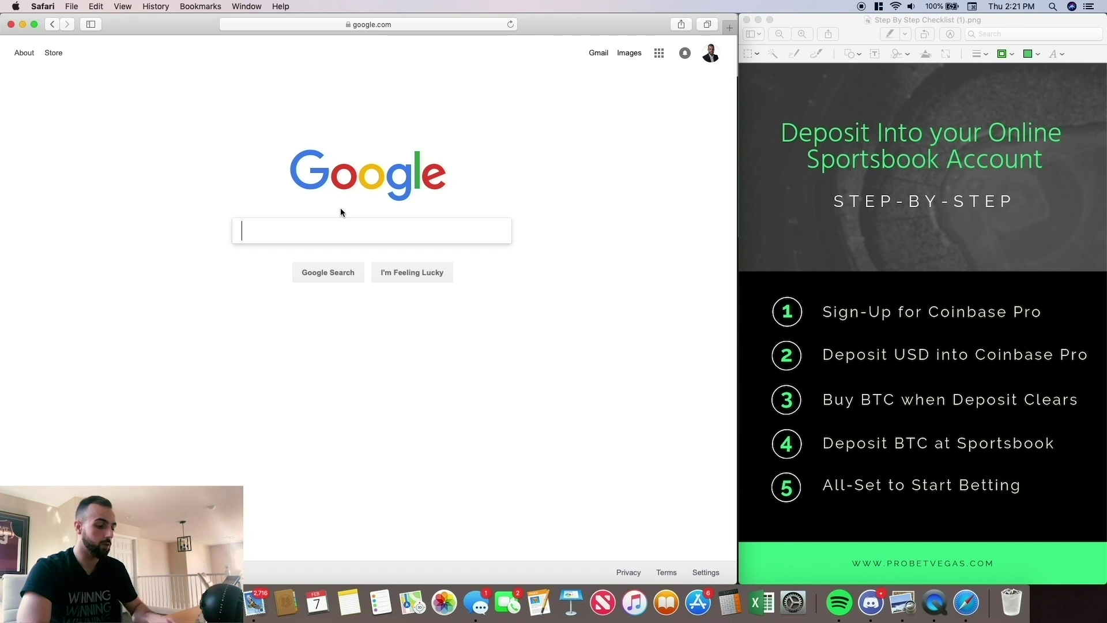
# - Search Google for 'coinbase pro' and open the Coinbase Pro site
pyautogui.write('coinbase pro')
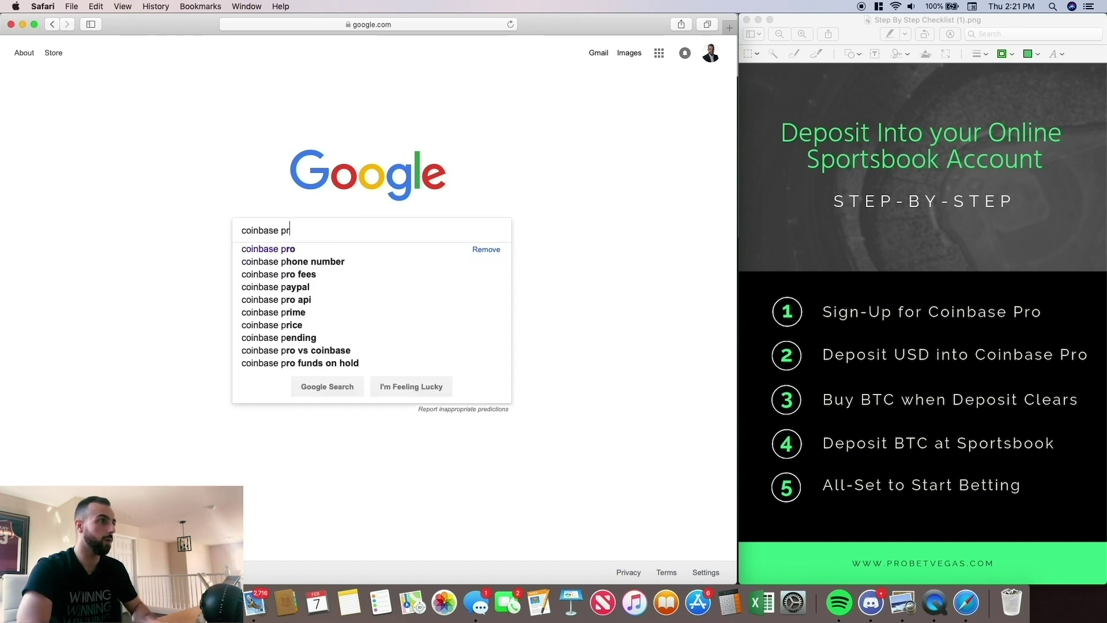
pyautogui.press('Return')
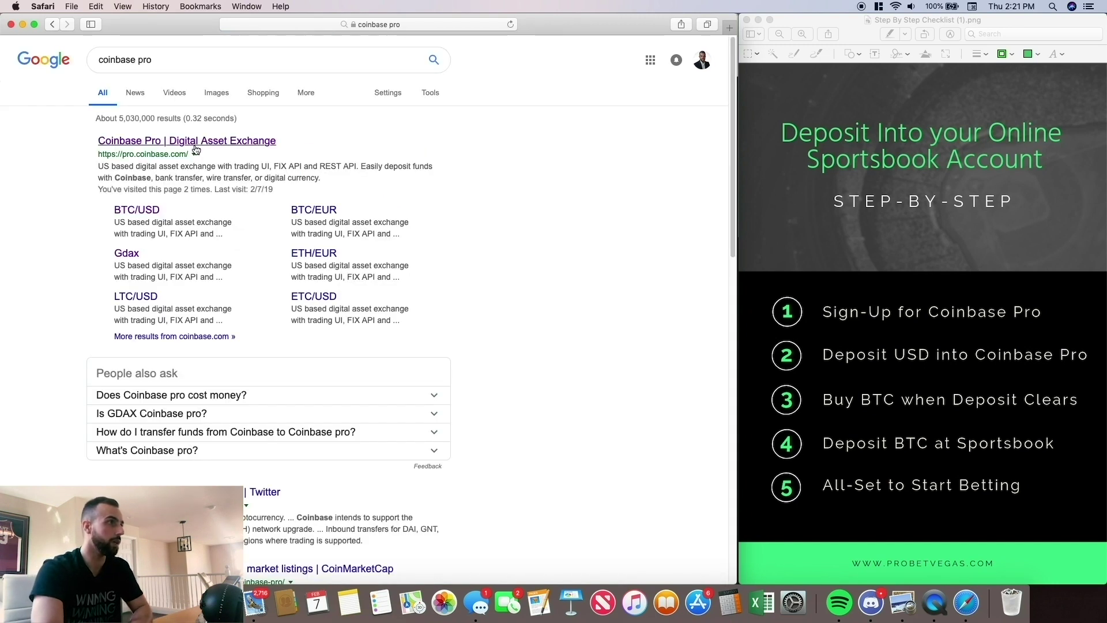
pyautogui.click(196, 149)
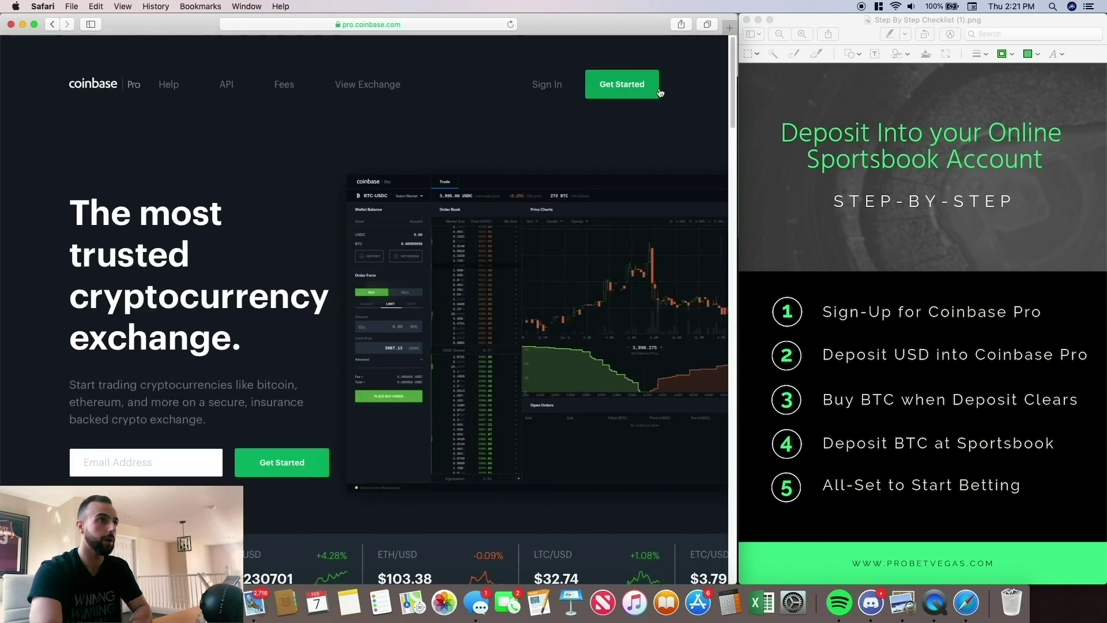
# - Bring up the Get Started sign-up form, then switch to the Chrome window already signed in
pyautogui.click(640, 95)
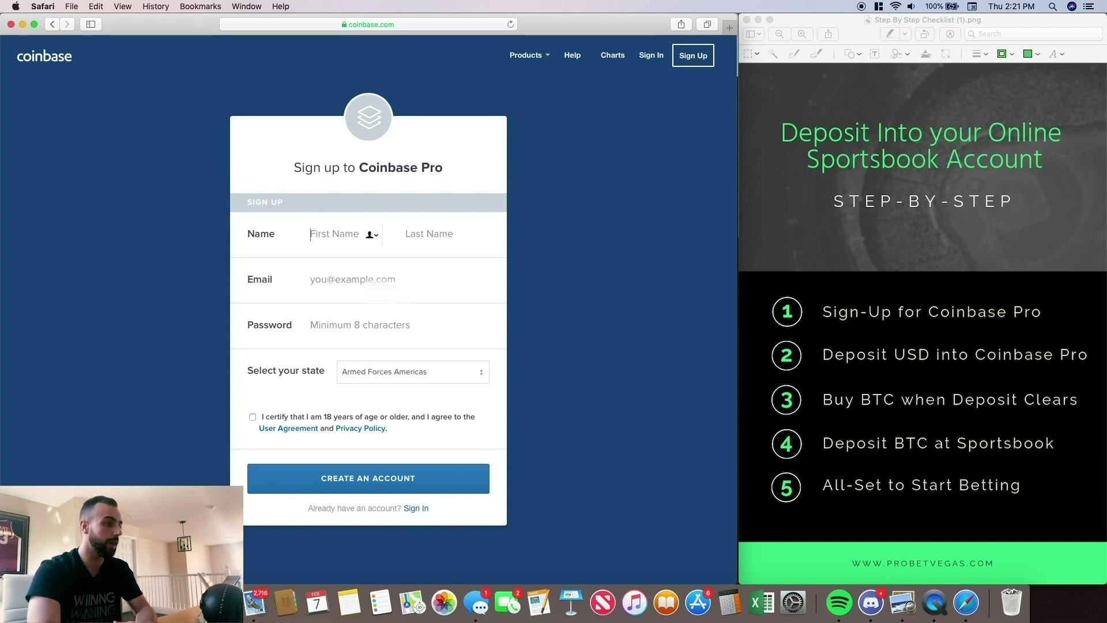
pyautogui.click(218, 602)
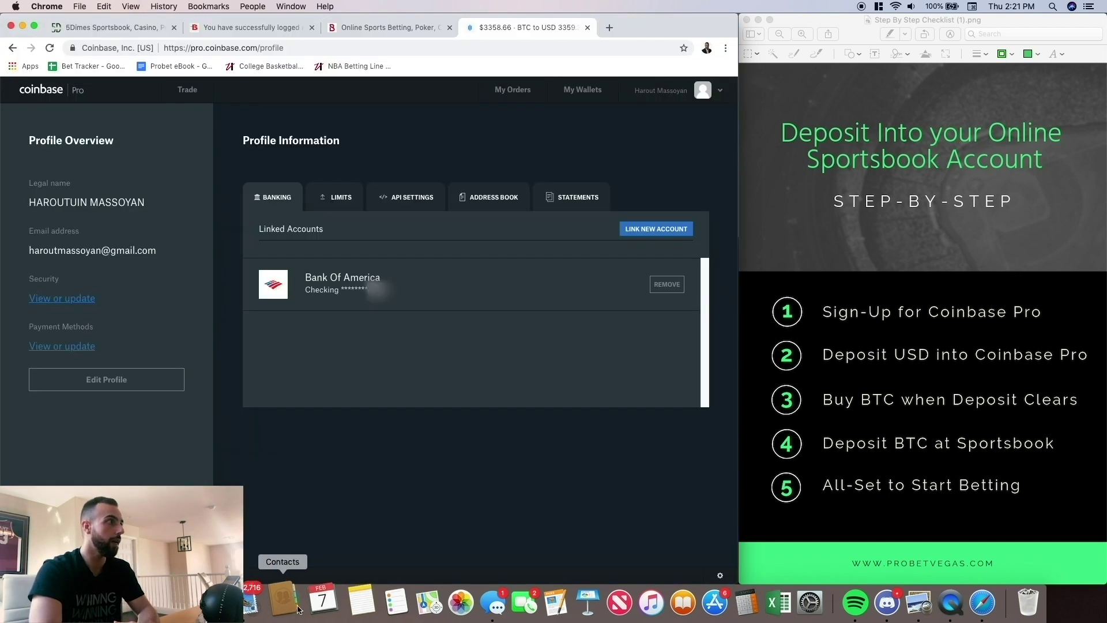
pyautogui.click(57, 93)
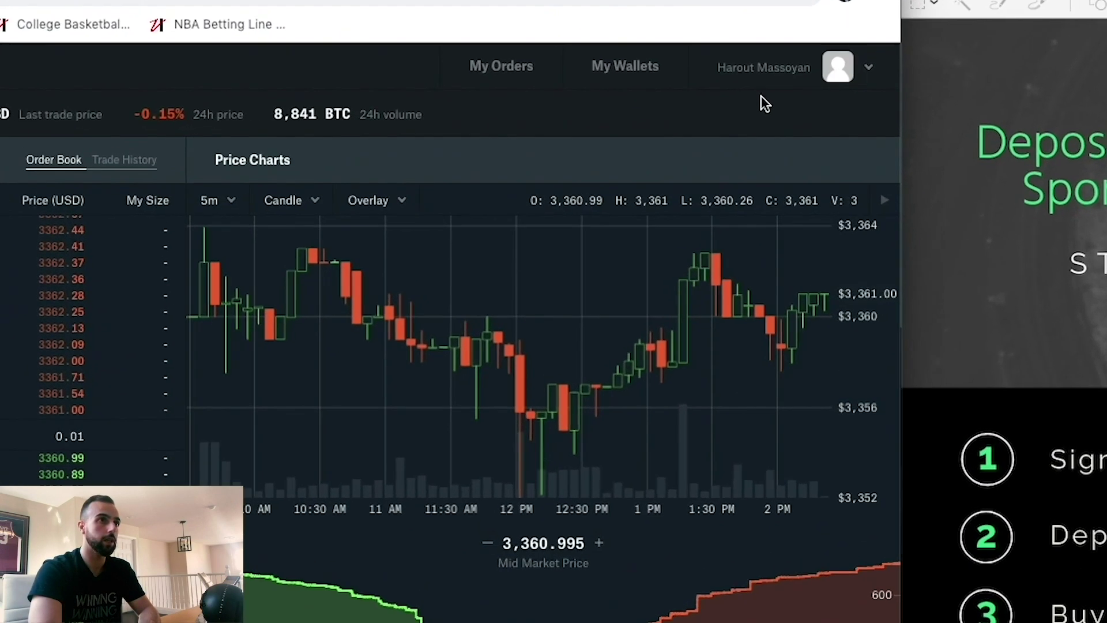
pyautogui.click(846, 75)
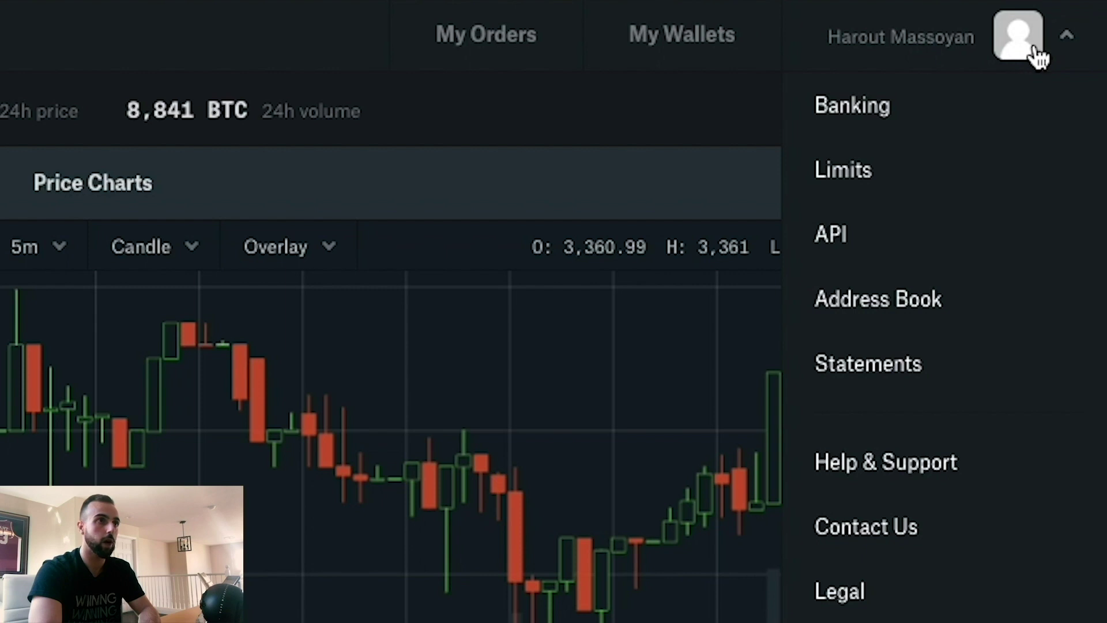
pyautogui.click(1015, 110)
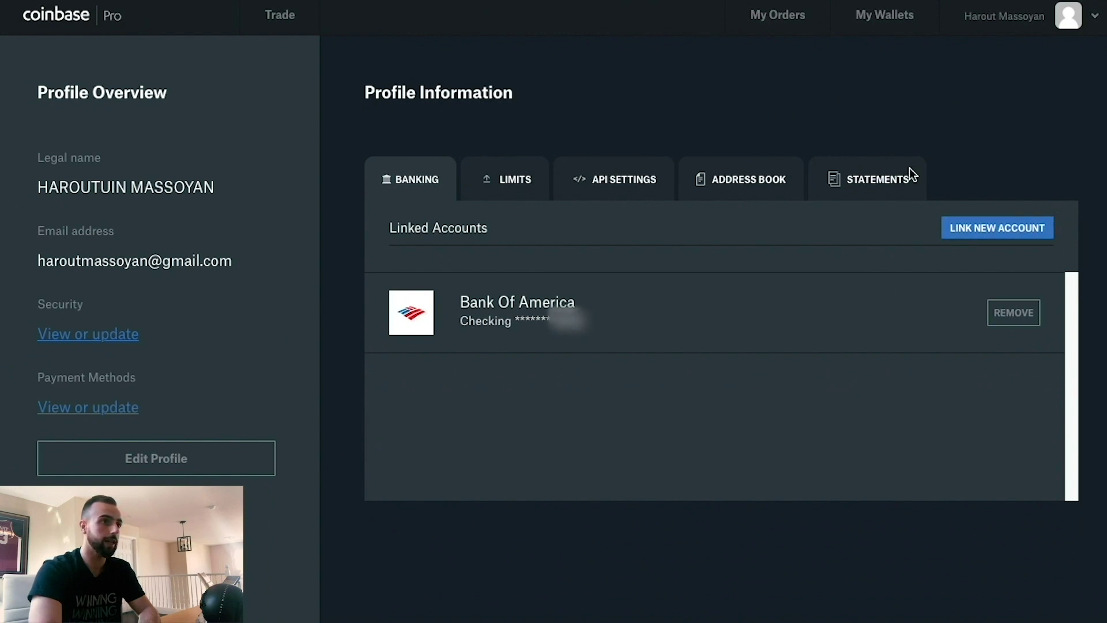
# - Start linking a new bank account and pick America First Credit Union from the 'ameri' search
pyautogui.click(1012, 235)
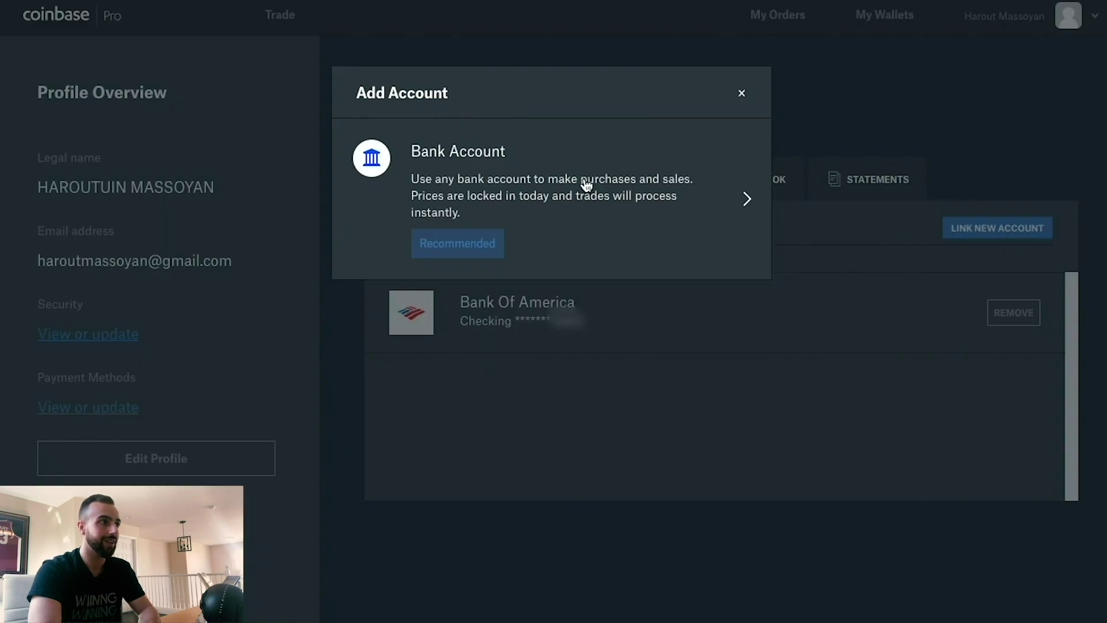
pyautogui.click(519, 187)
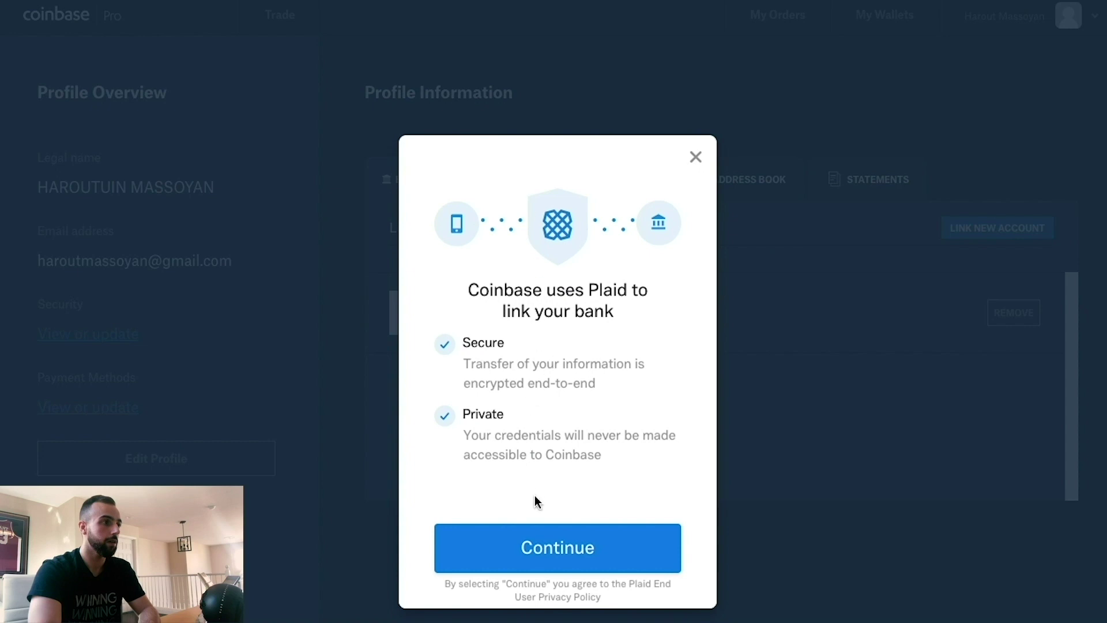
pyautogui.click(522, 539)
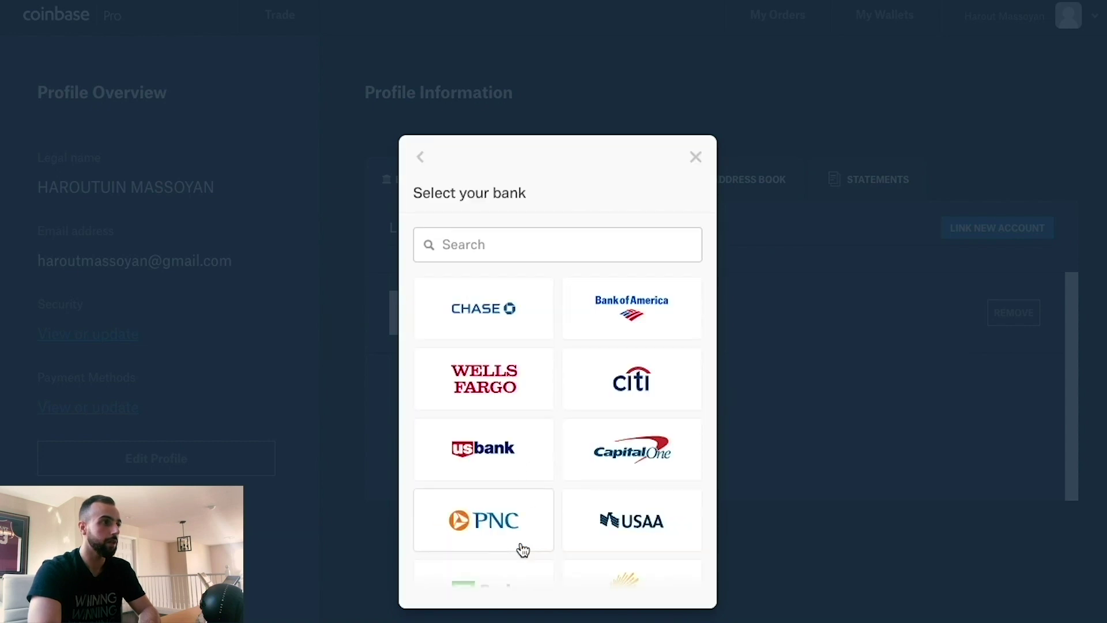
pyautogui.click(482, 241)
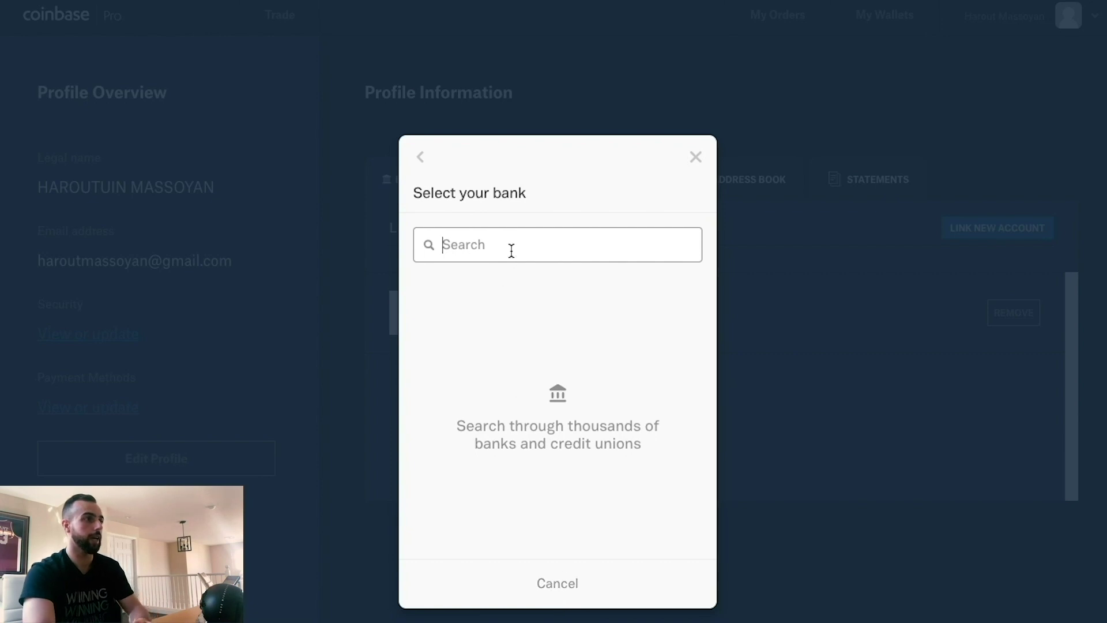
pyautogui.write('america')
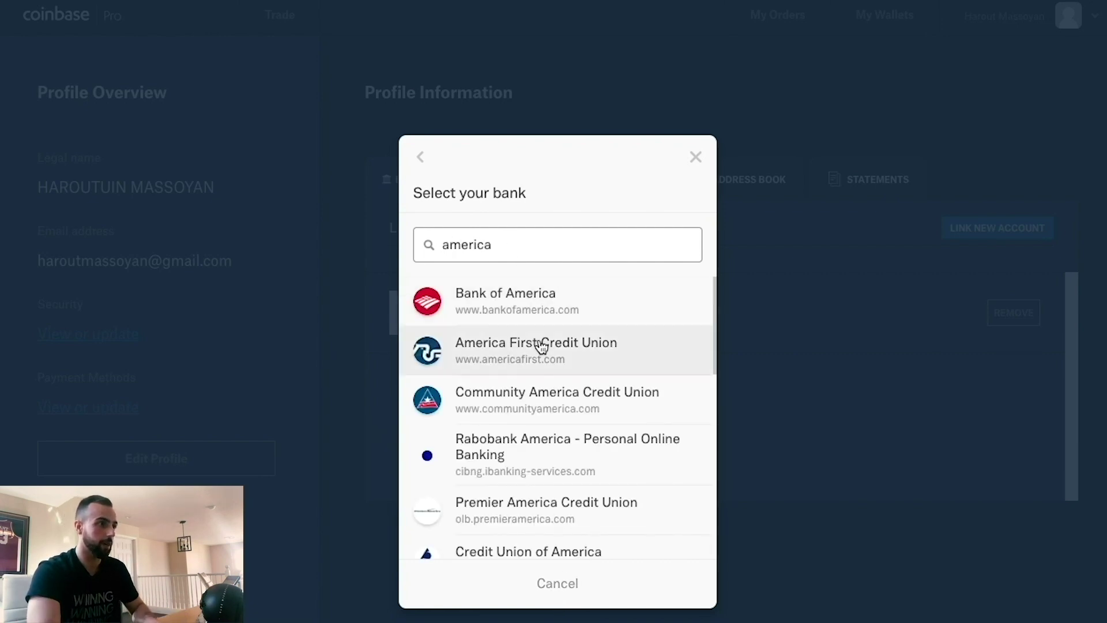
pyautogui.click(541, 347)
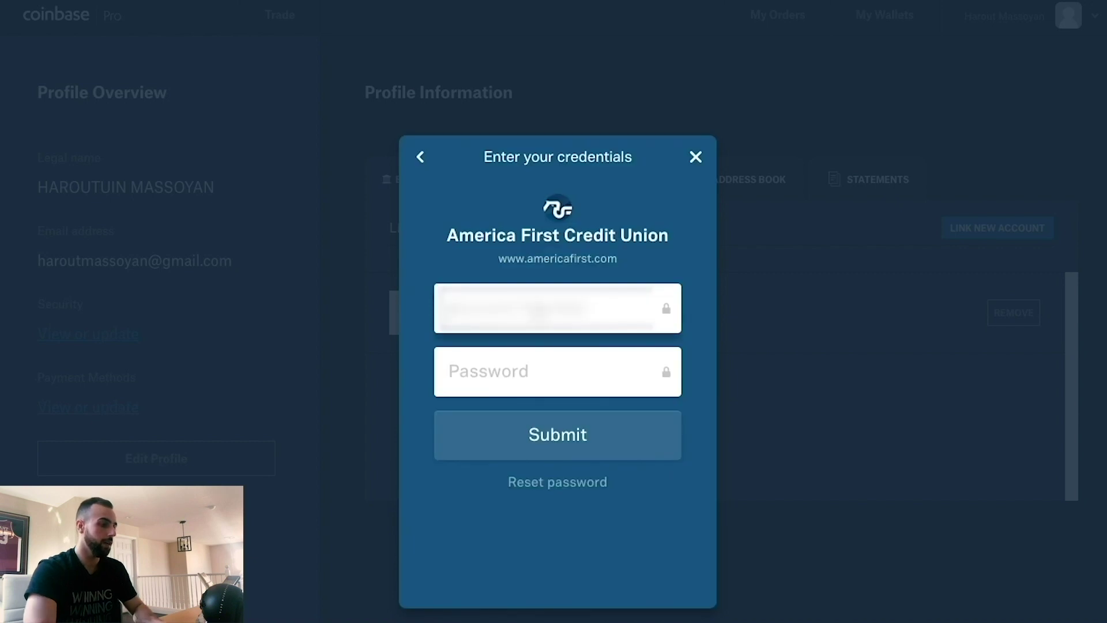
# - Log in to the bank with its username and password and link the Checking account
pyautogui.click(456, 310)
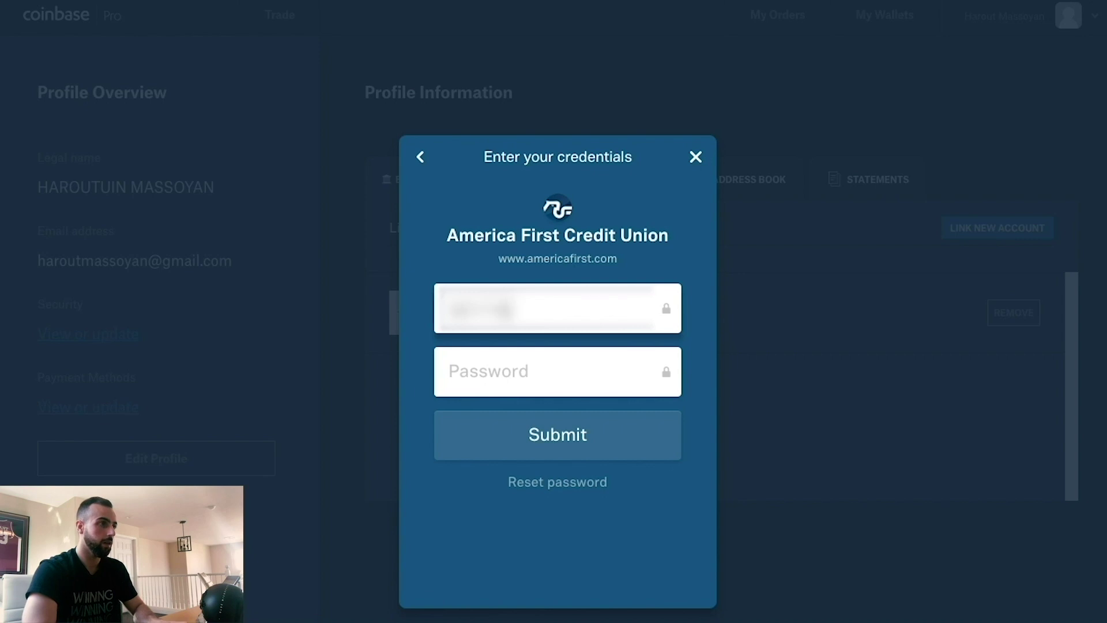
pyautogui.click(456, 372)
pyautogui.write('••••••••')
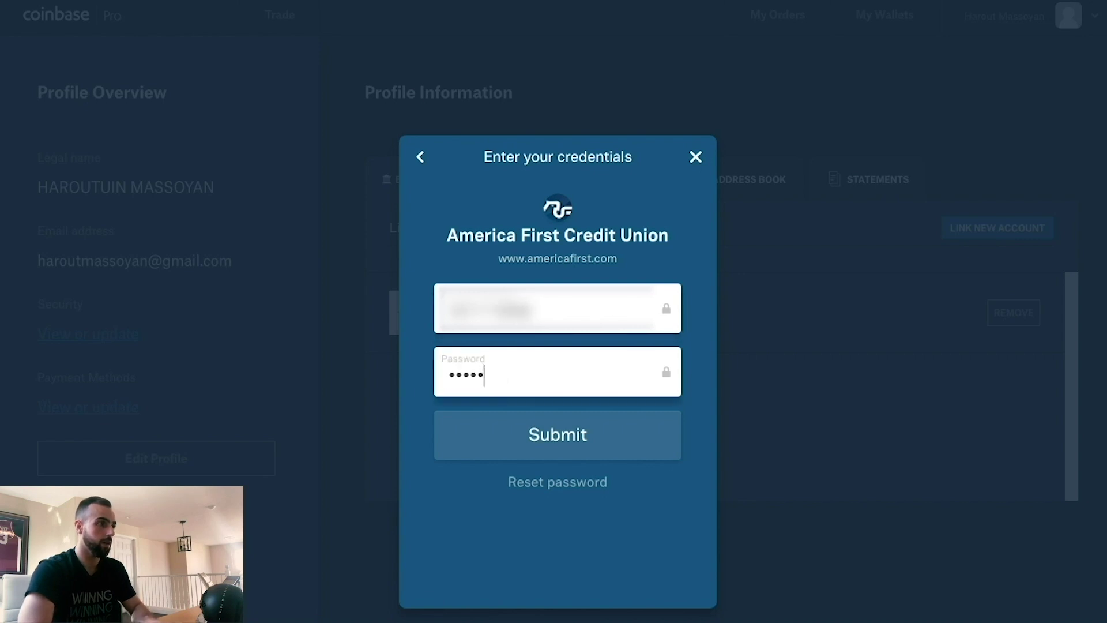
pyautogui.press('Return')
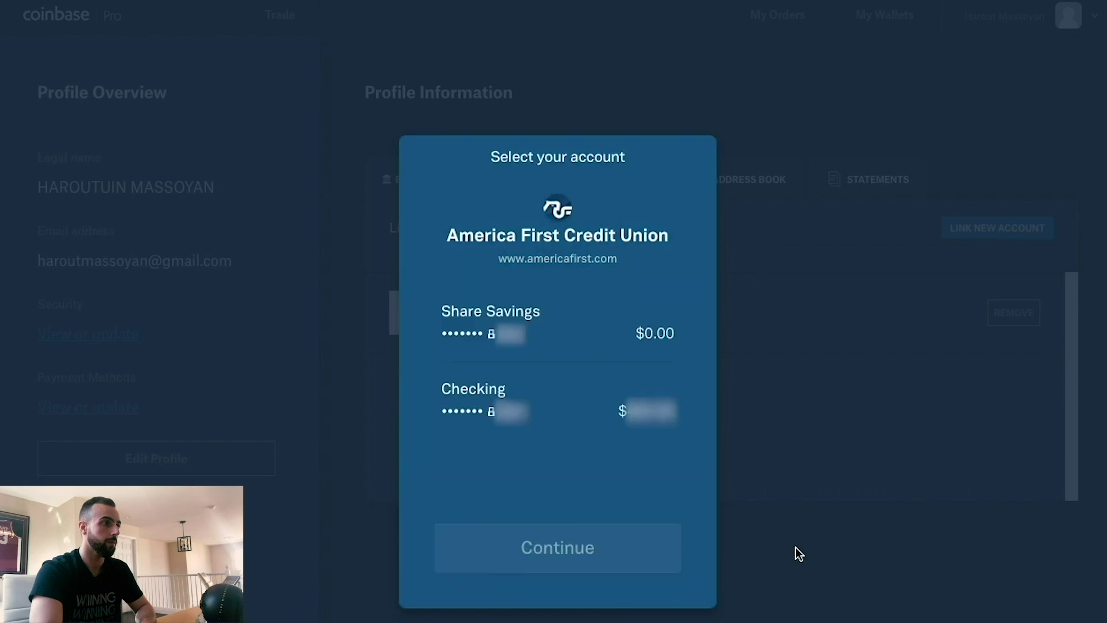
pyautogui.click(526, 395)
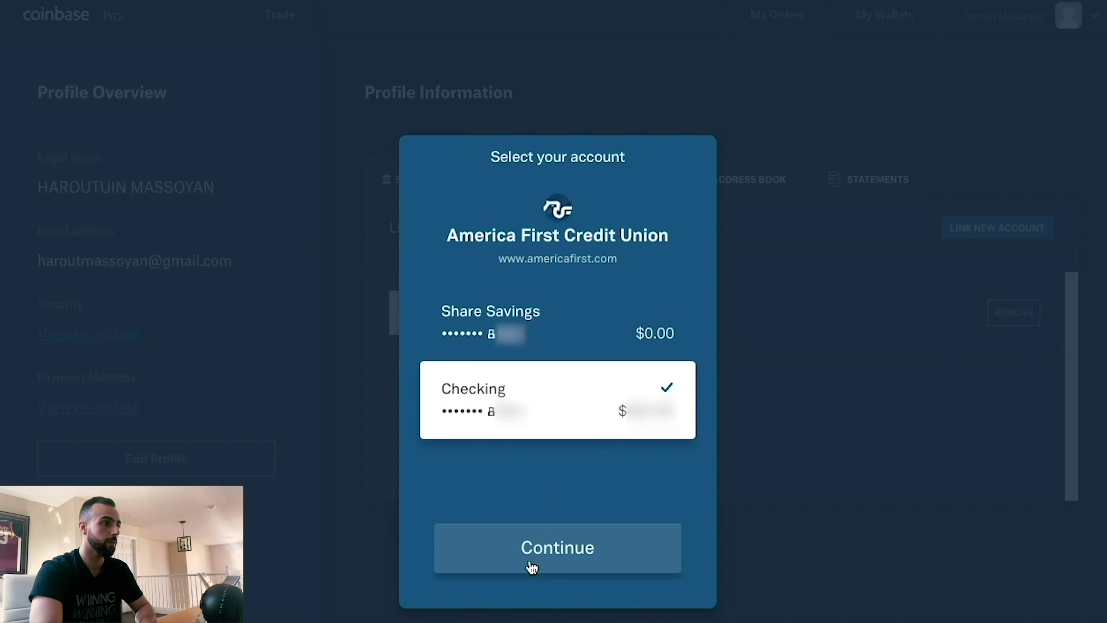
pyautogui.click(528, 564)
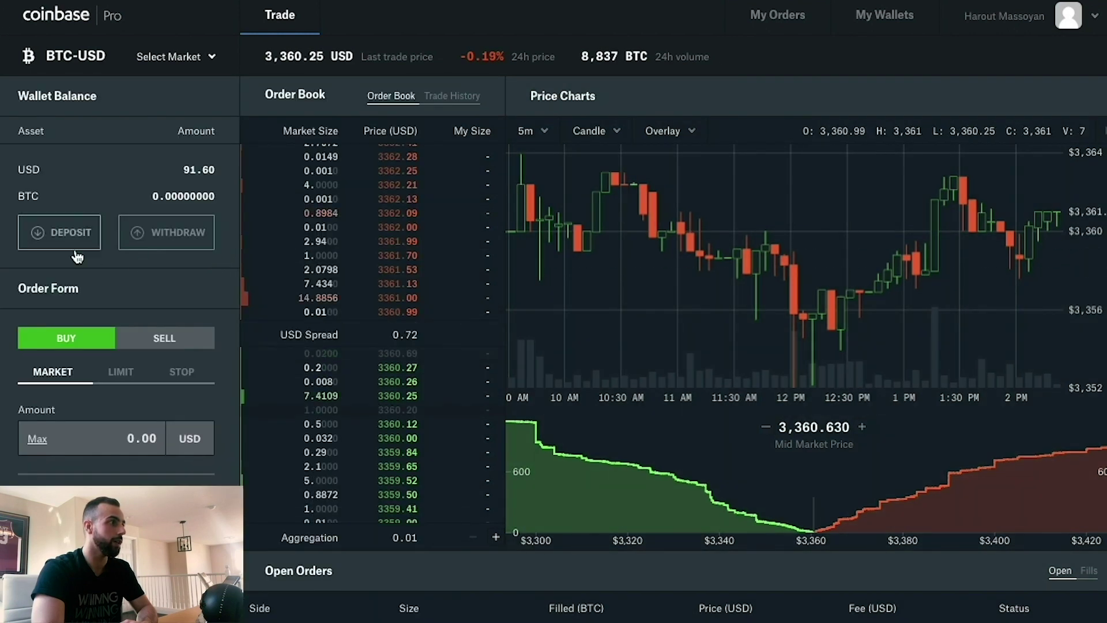
# - Deposit 10 US Dollars from America First Credit Union, confirming with the verification code
pyautogui.click(72, 233)
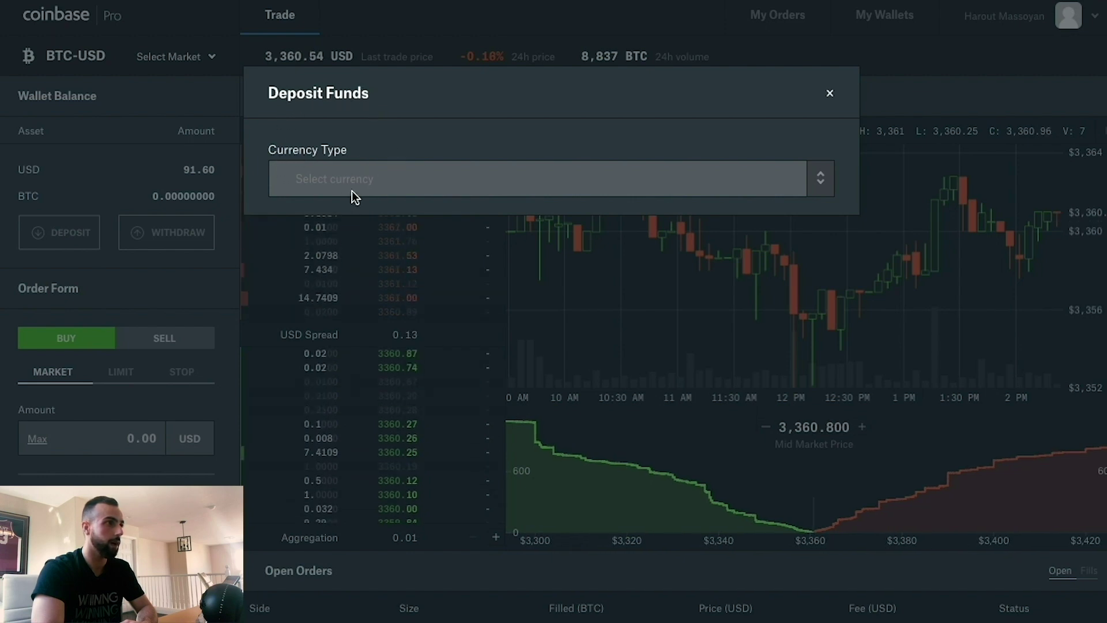
pyautogui.click(370, 178)
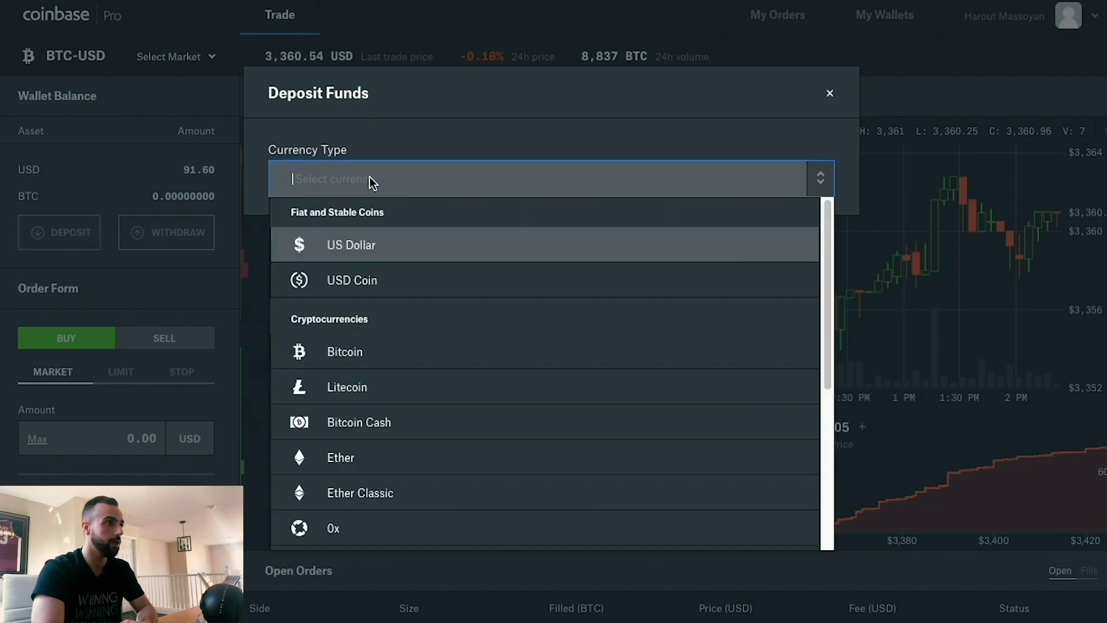
pyautogui.click(372, 254)
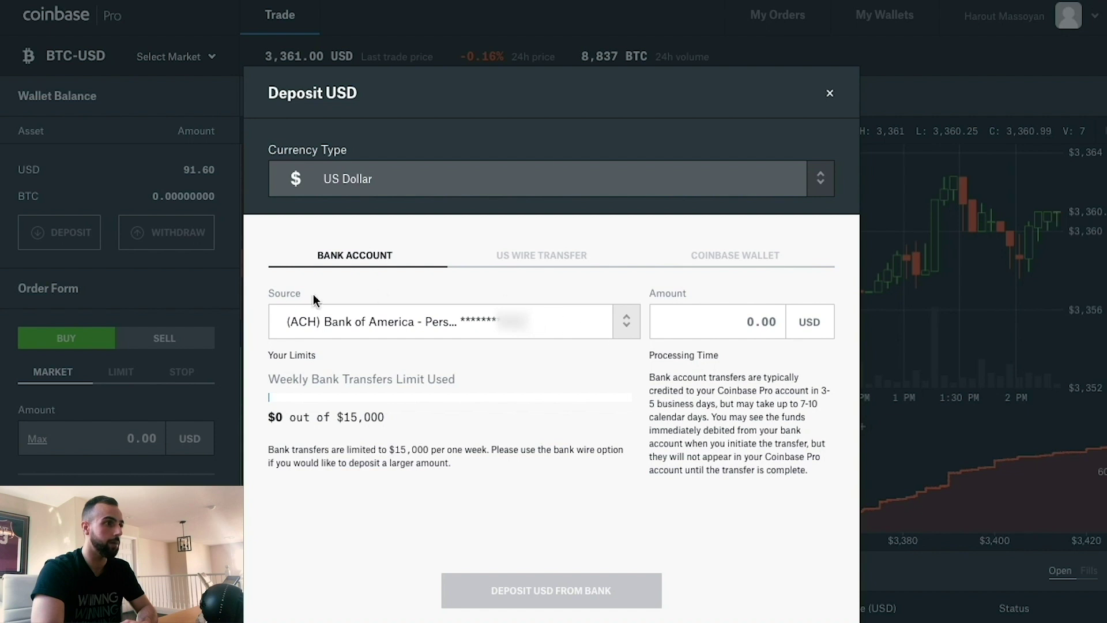
pyautogui.click(627, 323)
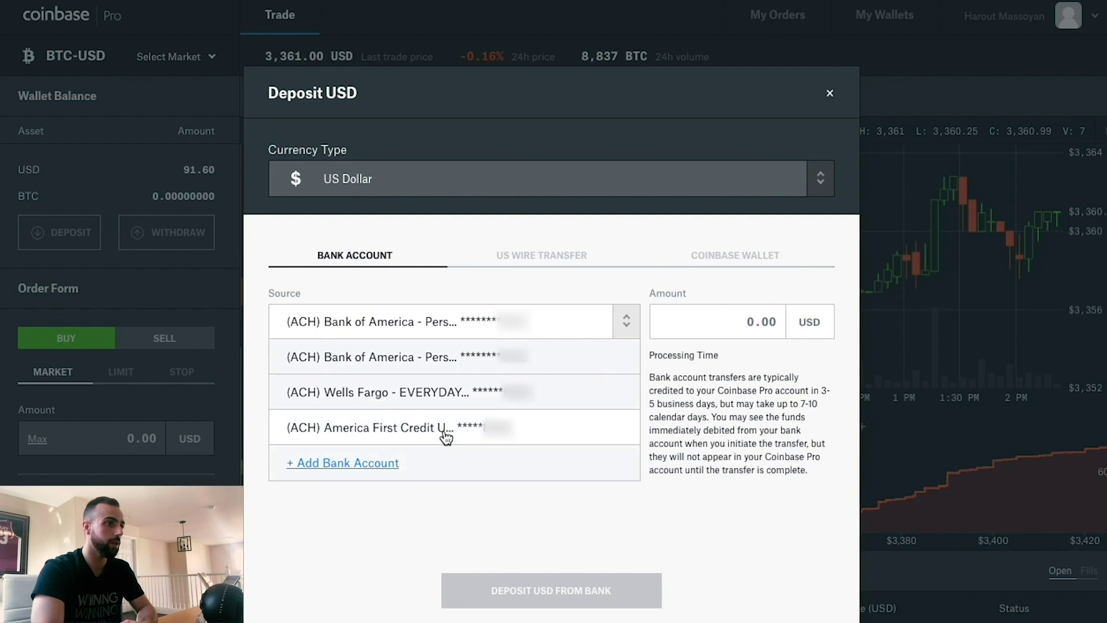
pyautogui.click(446, 433)
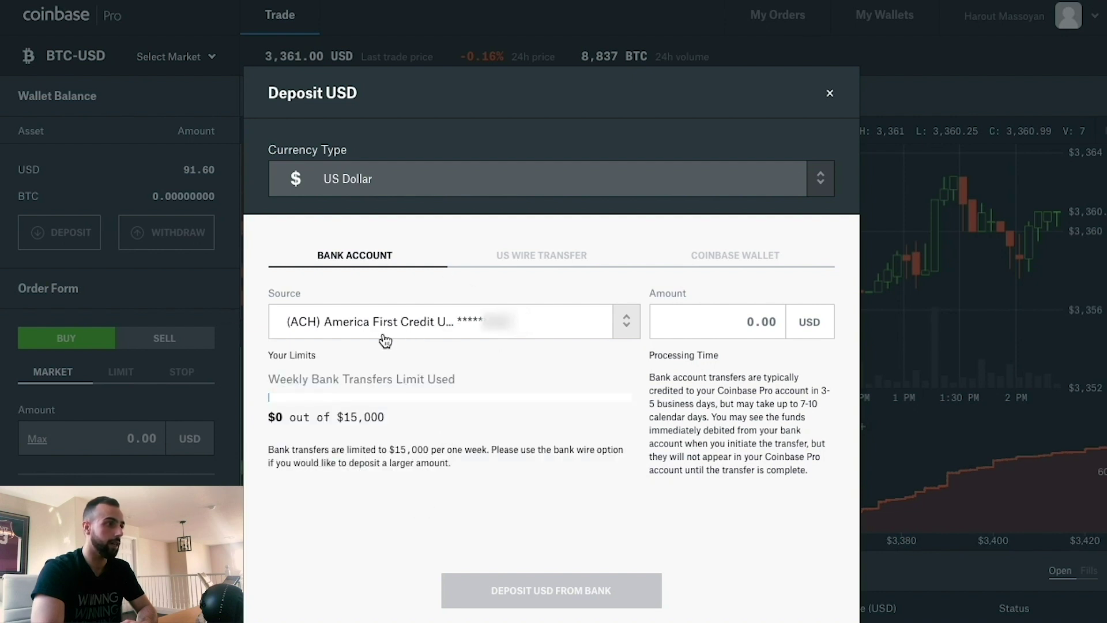
pyautogui.click(762, 323)
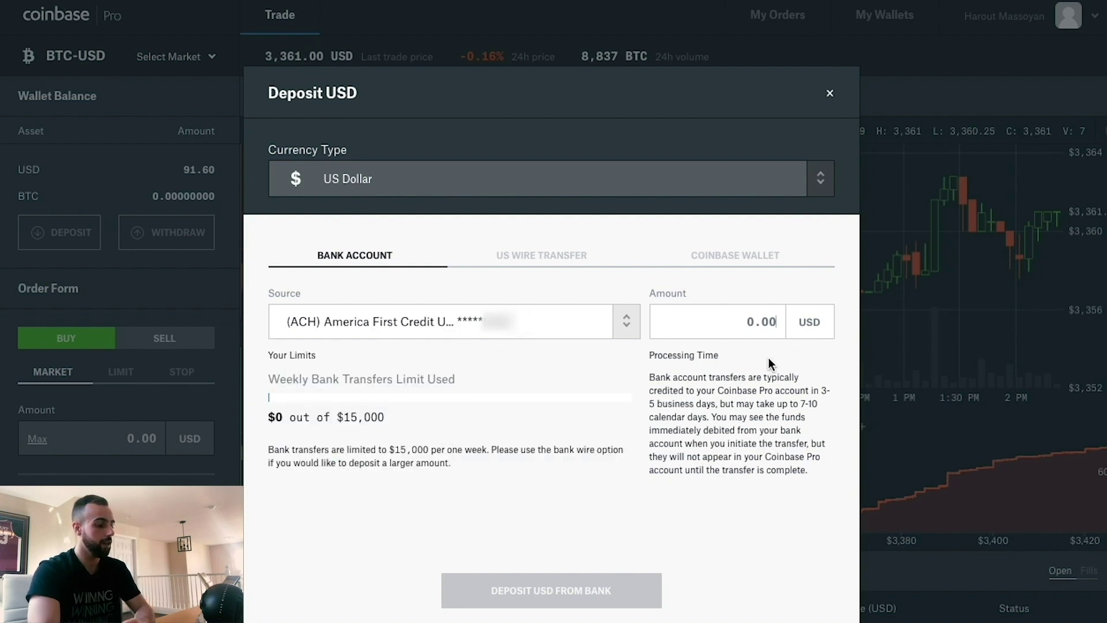
pyautogui.write('10')
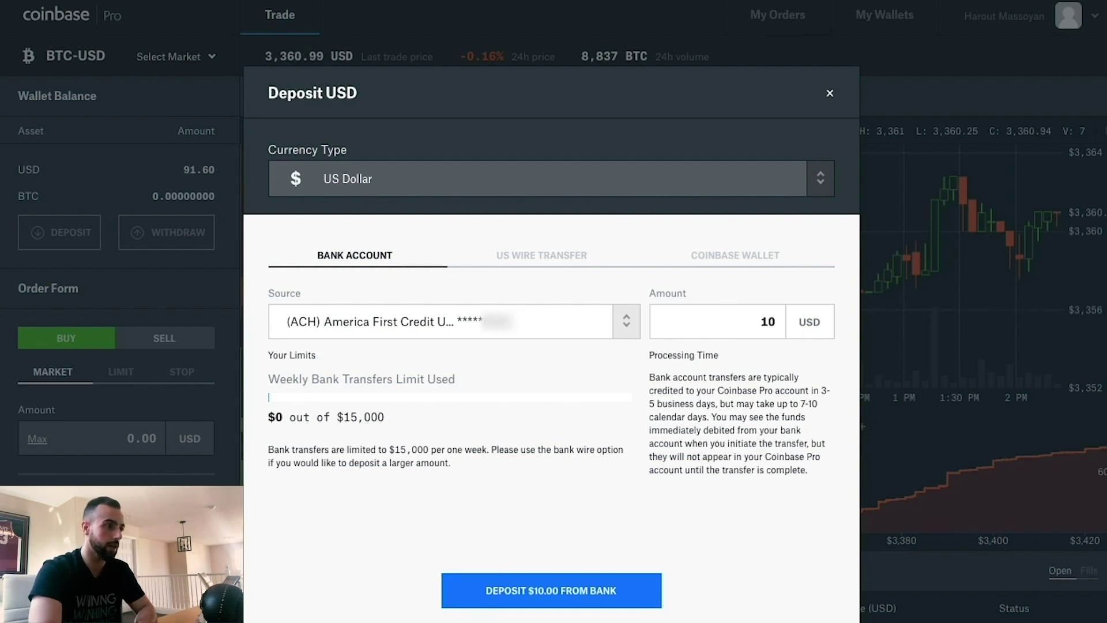
pyautogui.click(557, 602)
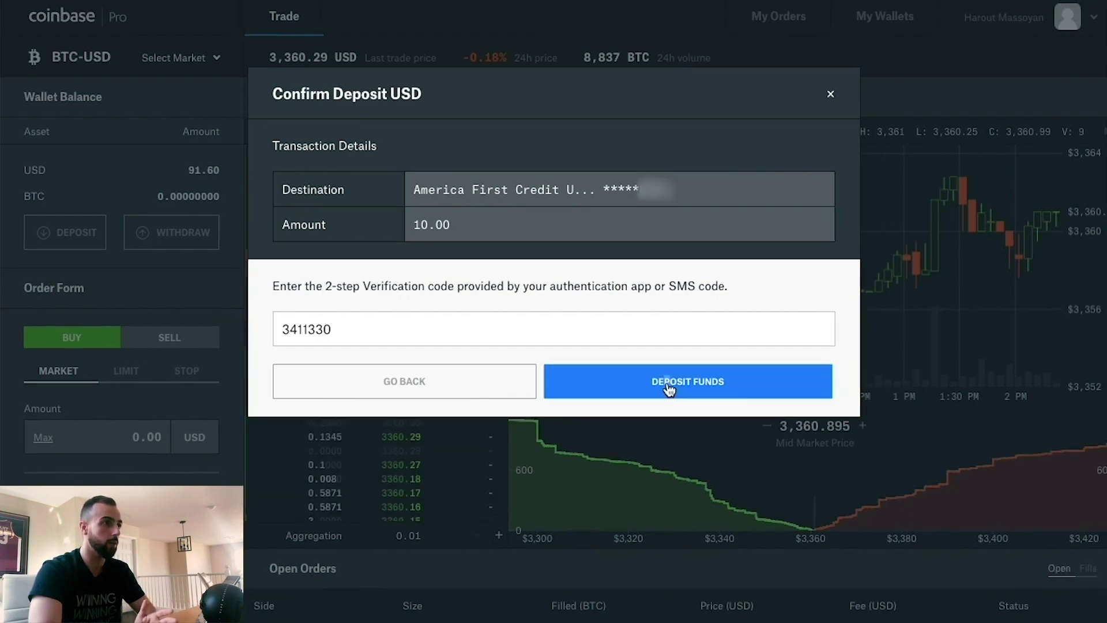
pyautogui.click(669, 391)
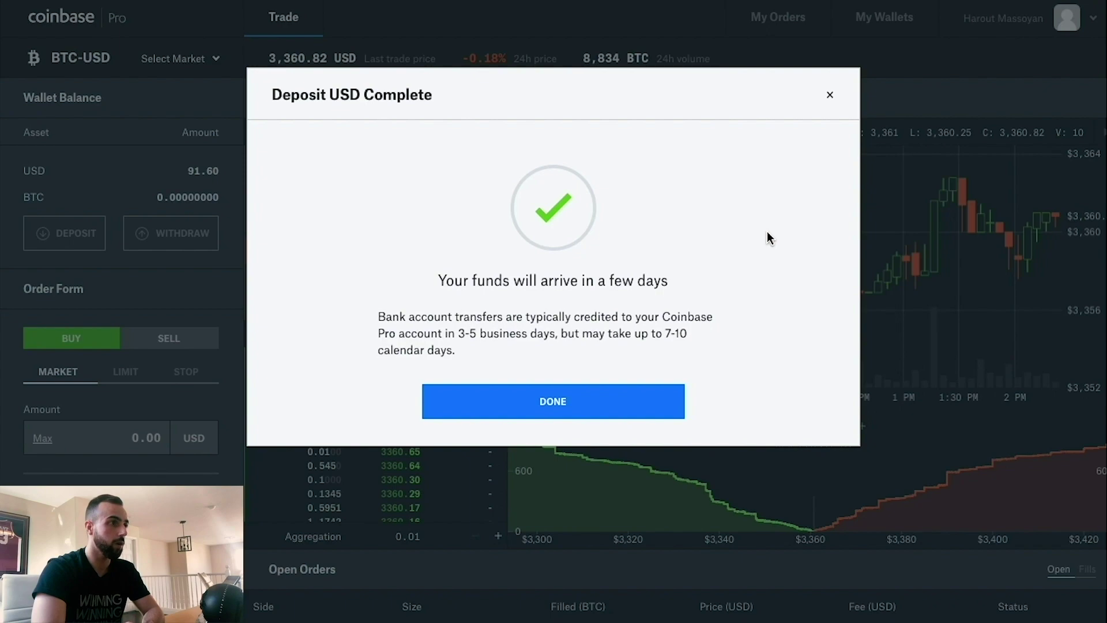
pyautogui.click(545, 401)
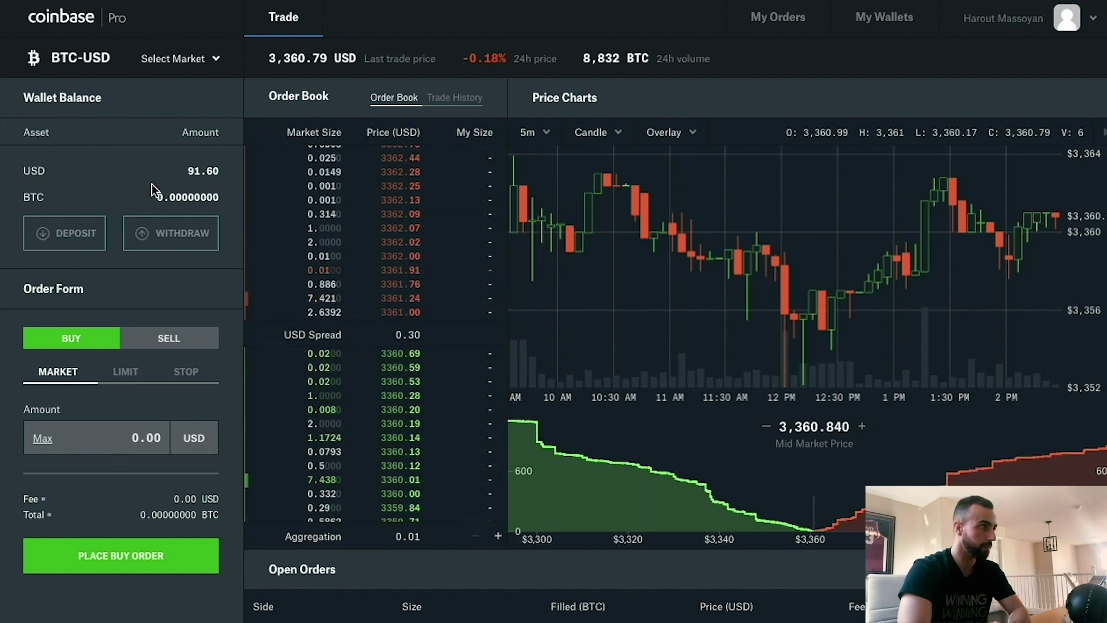
# - Switch to the BTC-USD market and fill the buy amount with the full 91.60 USD balance
pyautogui.click(77, 63)
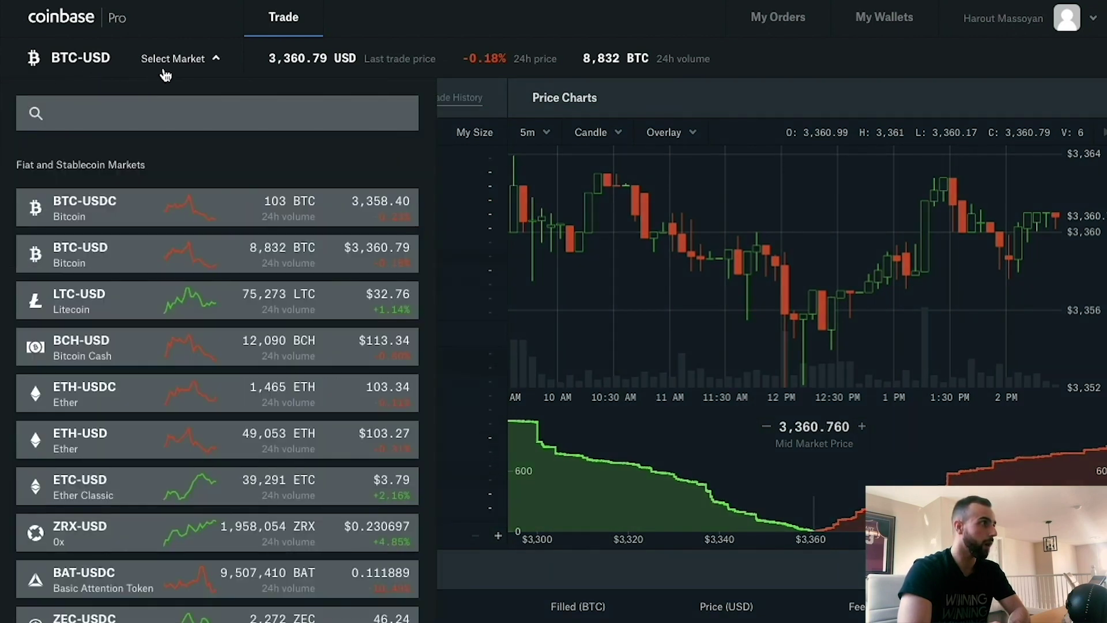
pyautogui.click(78, 252)
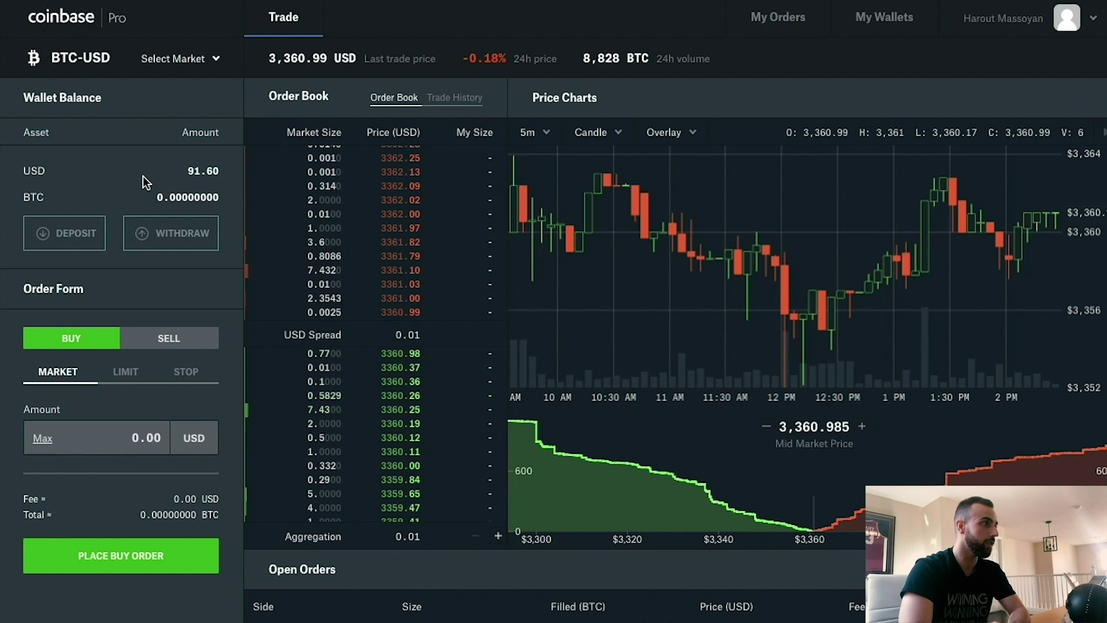
pyautogui.click(213, 174)
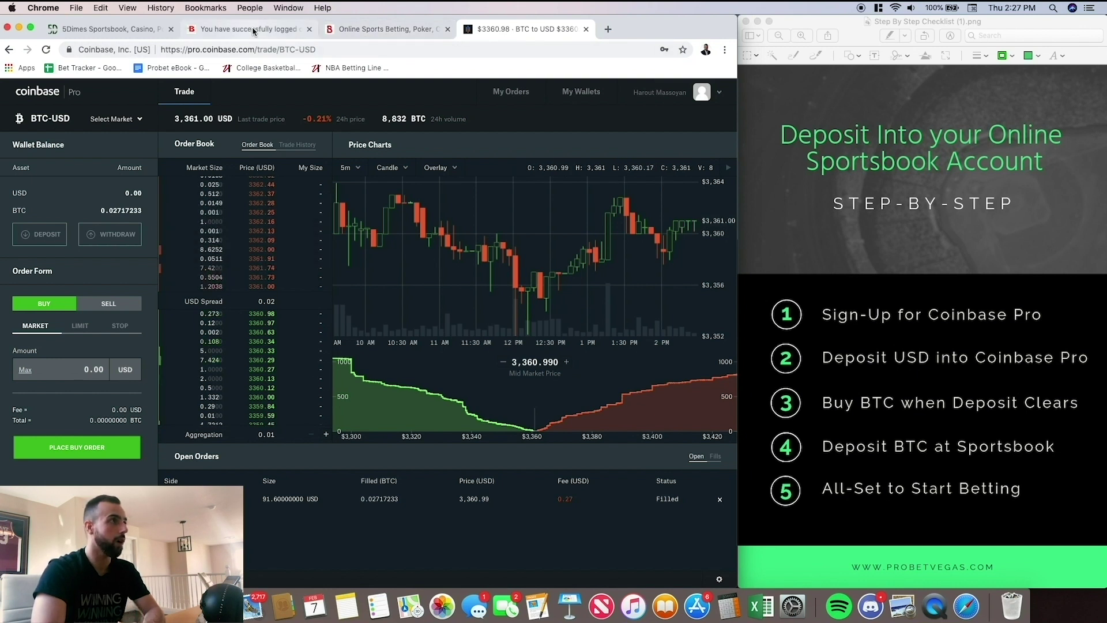
# - Log into 5Dimes with the customer ID and password, open the Cashier, and dismiss the holiday notice
pyautogui.click(115, 29)
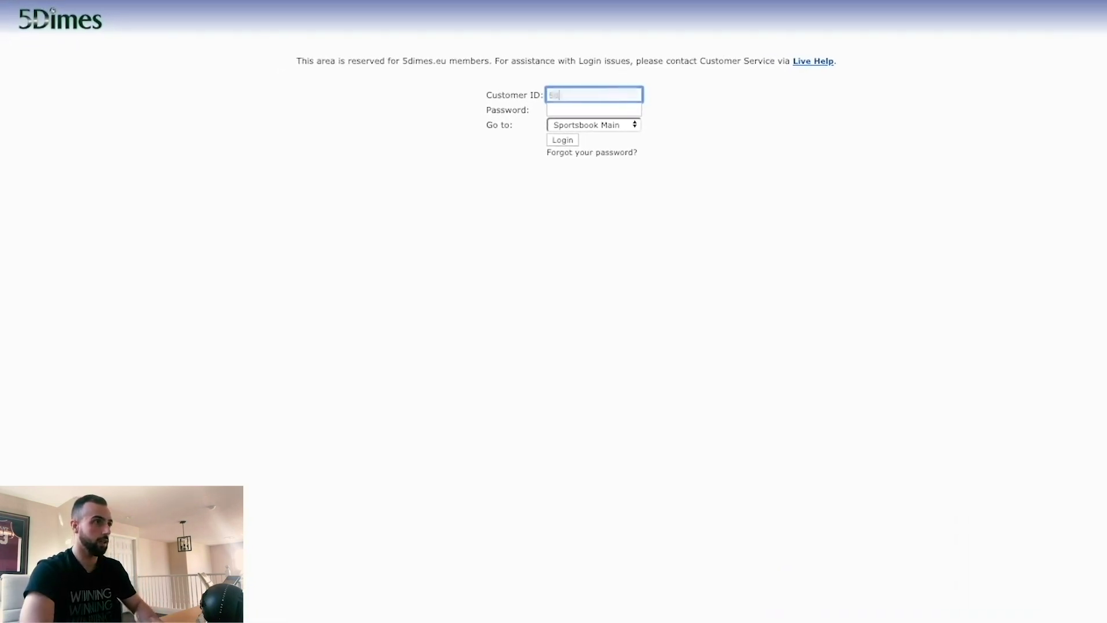
pyautogui.press('Tab')
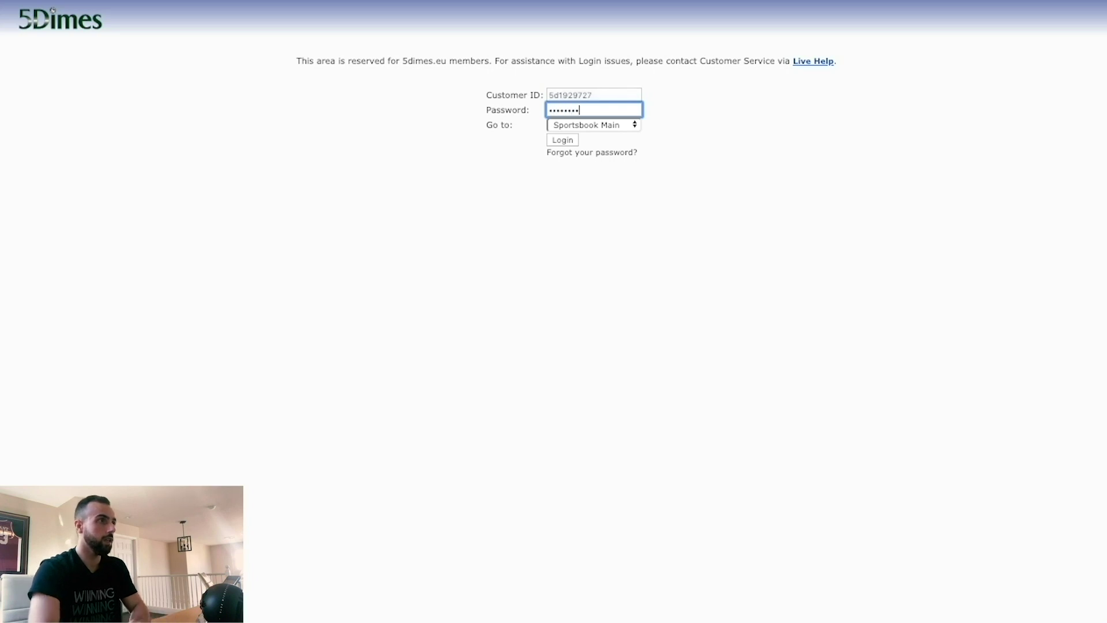
pyautogui.press('Return')
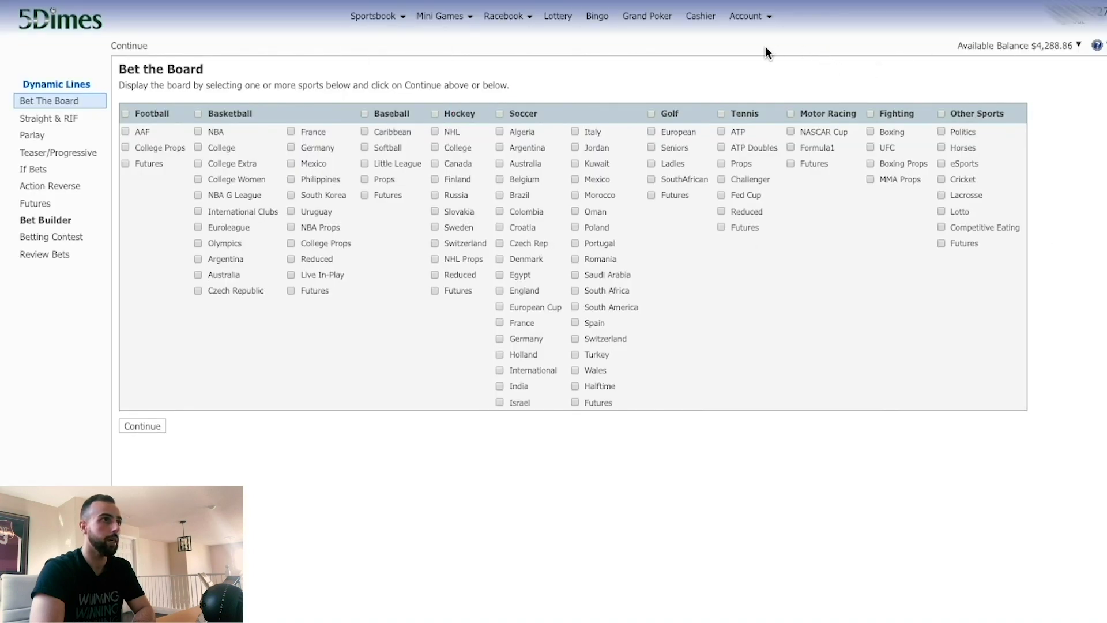
pyautogui.click(699, 18)
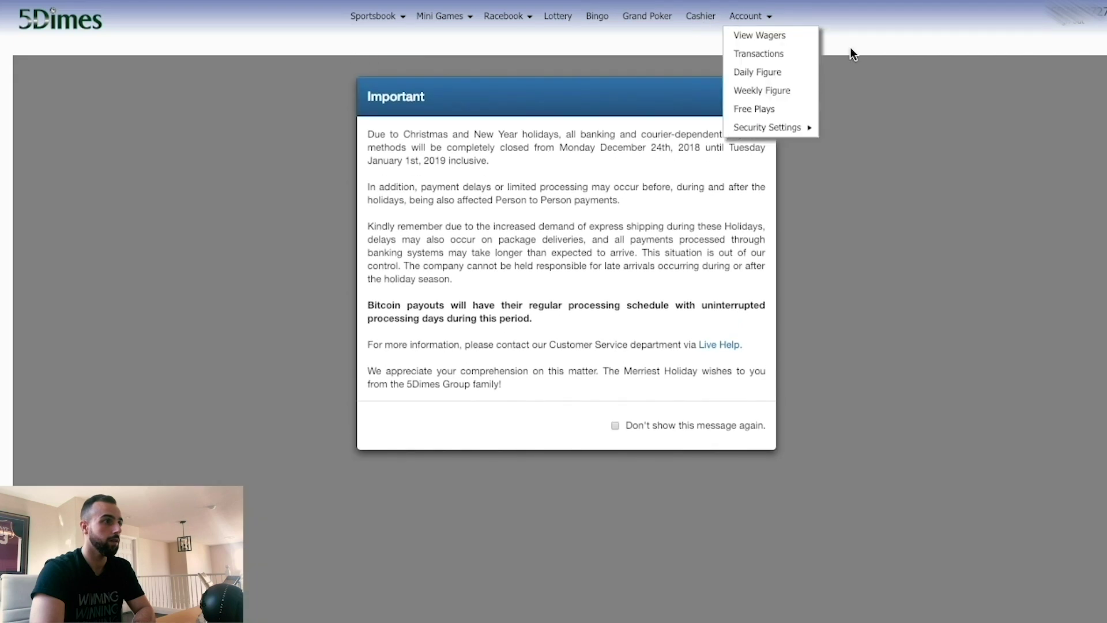
pyautogui.click(614, 428)
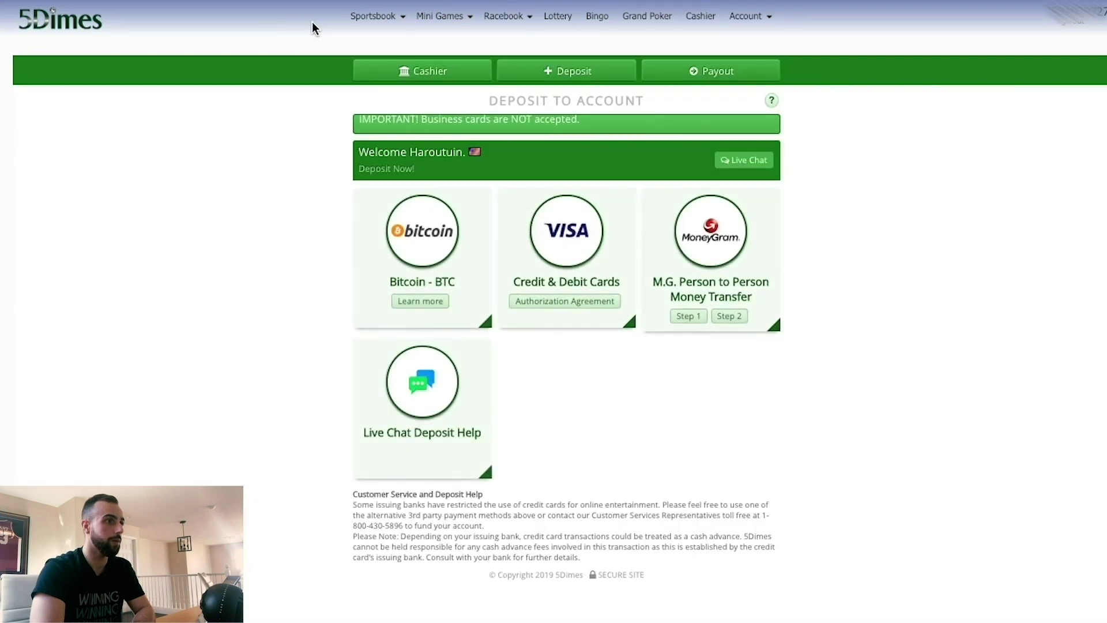
# - Choose Bitcoin - BTC, request a 25 USD deposit, and copy the Bitcoin deposit address
pyautogui.click(437, 244)
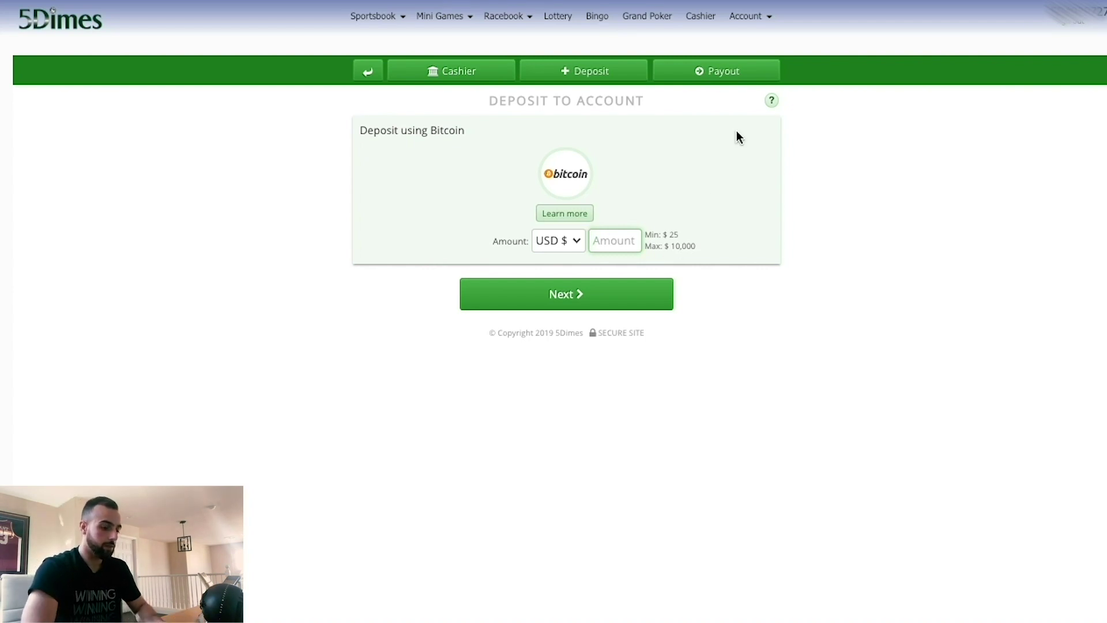
pyautogui.write('2')
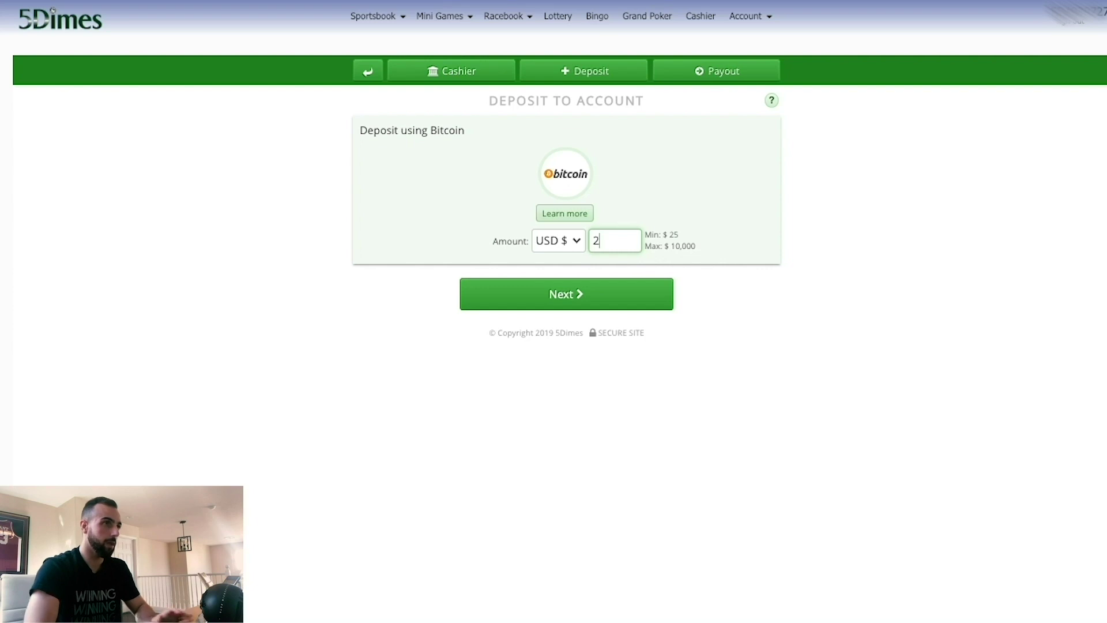
pyautogui.write('5')
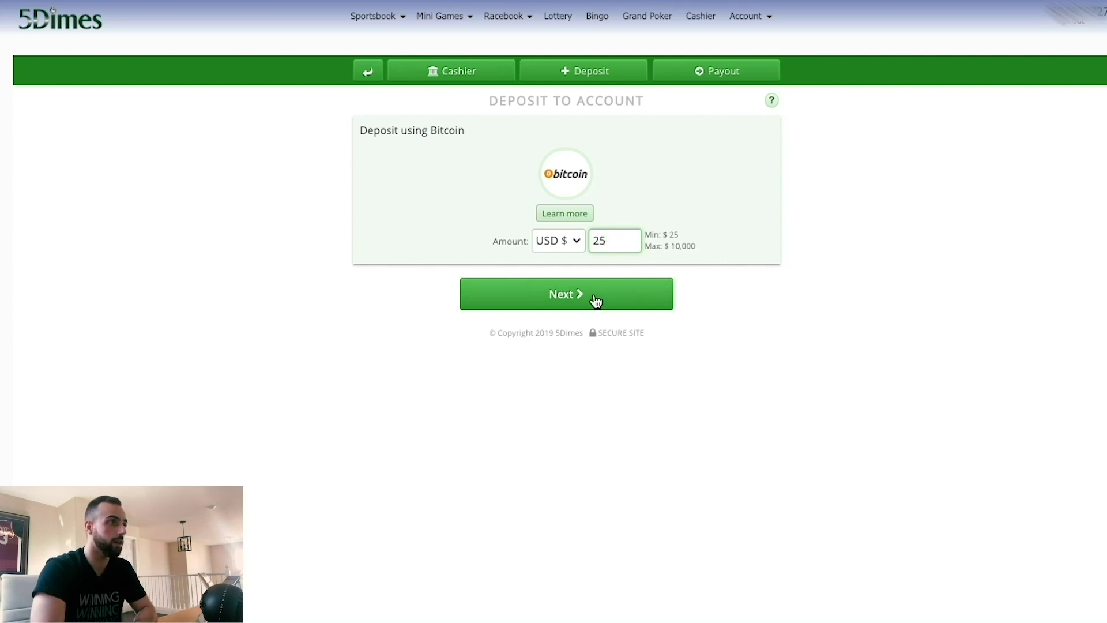
pyautogui.click(595, 300)
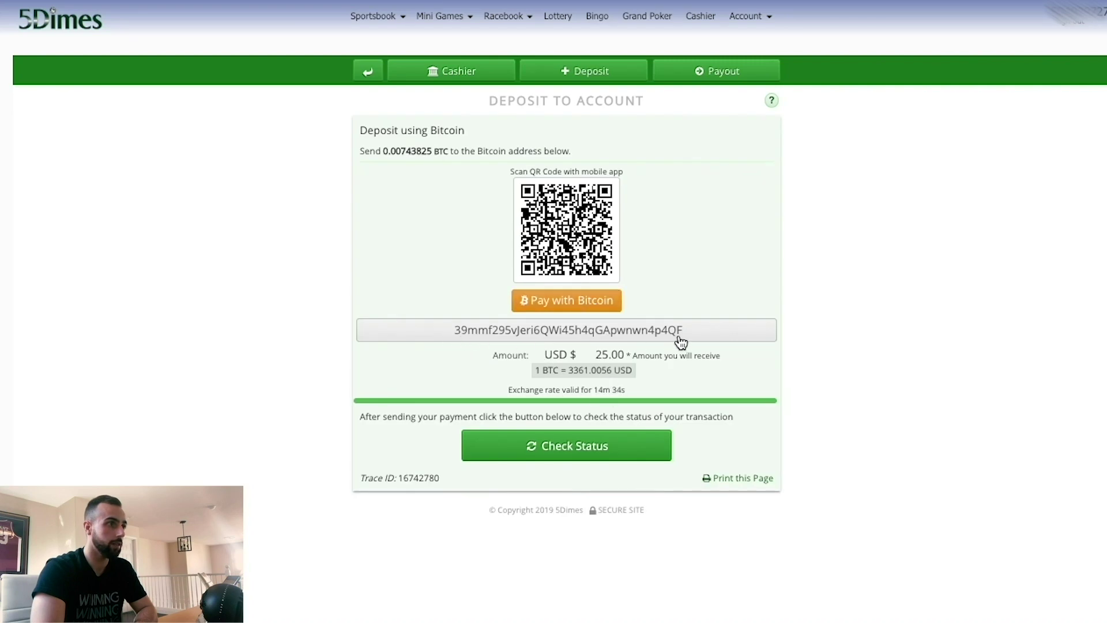
pyautogui.click(529, 336)
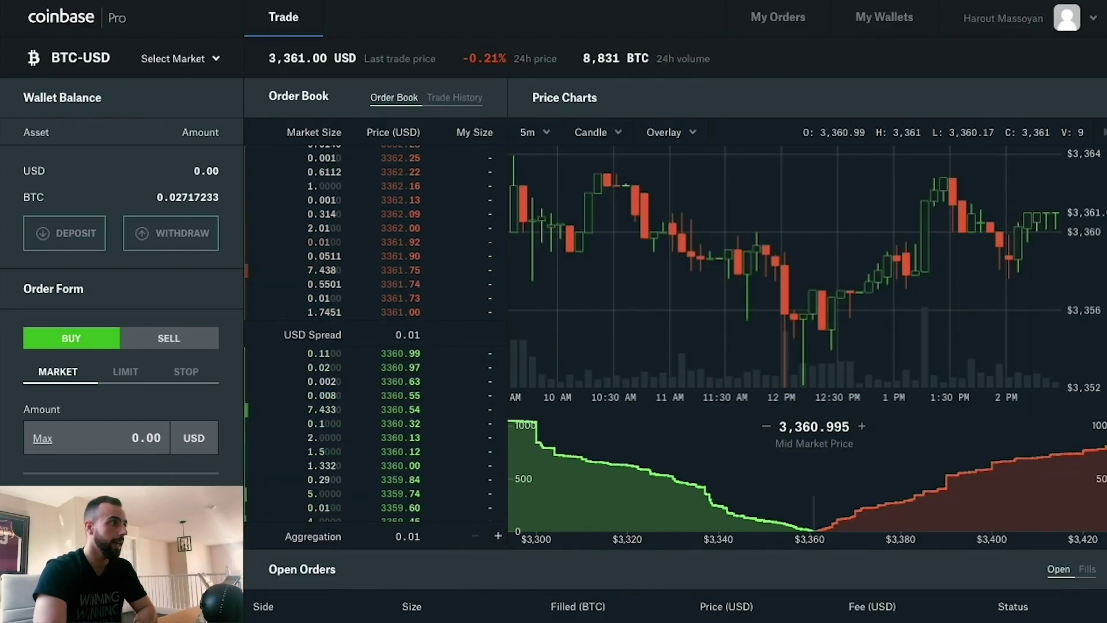
# - Set up a Bitcoin withdrawal of 25 USD to the pasted 5Dimes deposit address
pyautogui.click(158, 240)
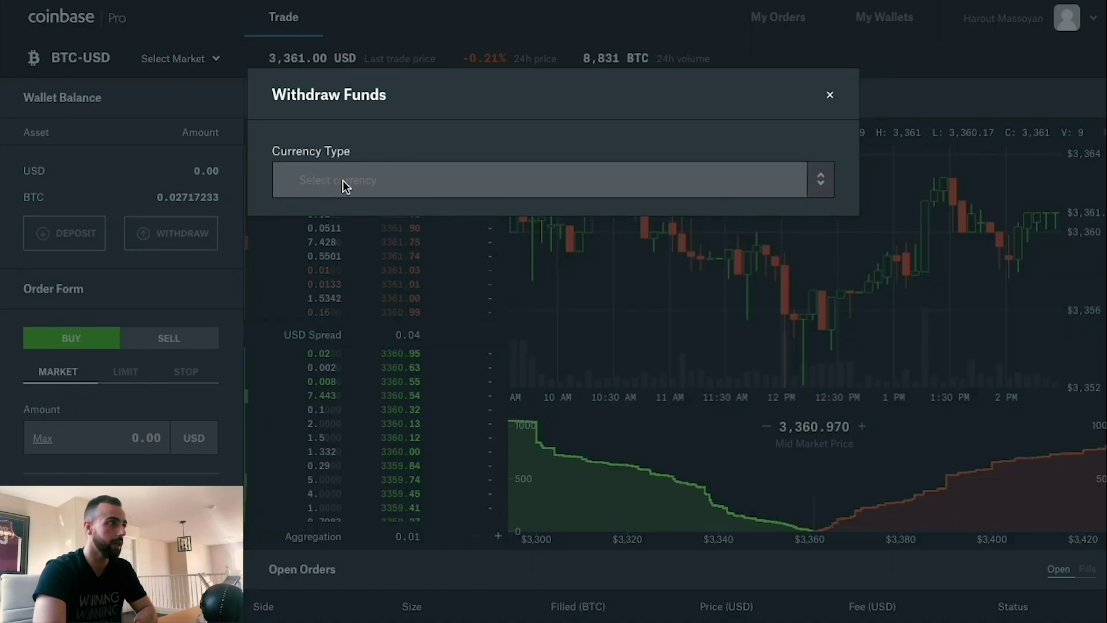
pyautogui.click(357, 181)
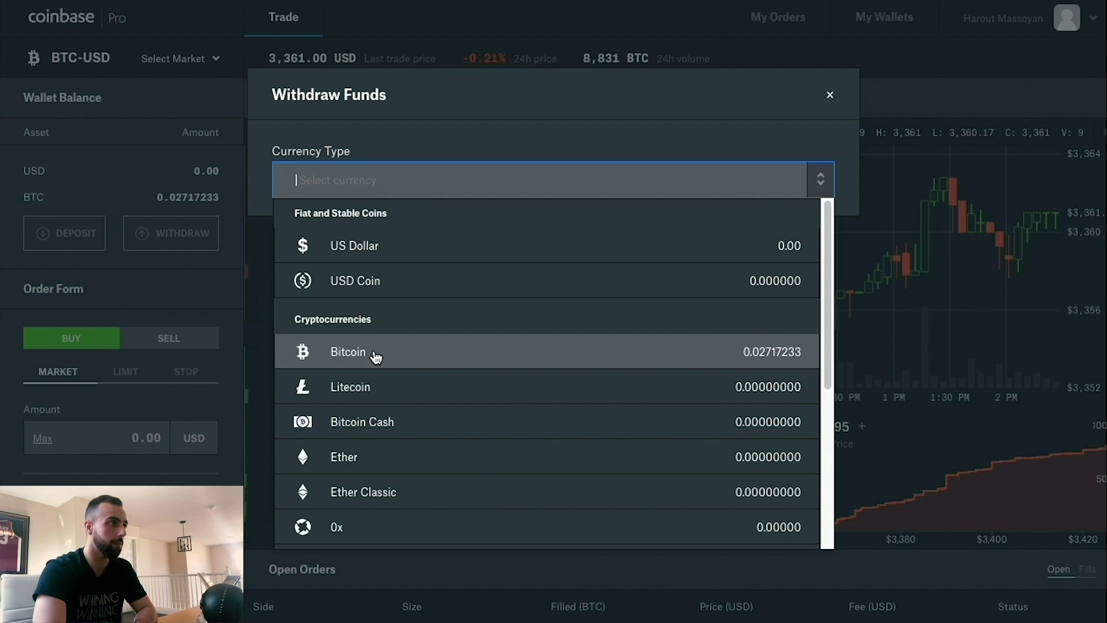
pyautogui.click(376, 358)
pyautogui.click(358, 272)
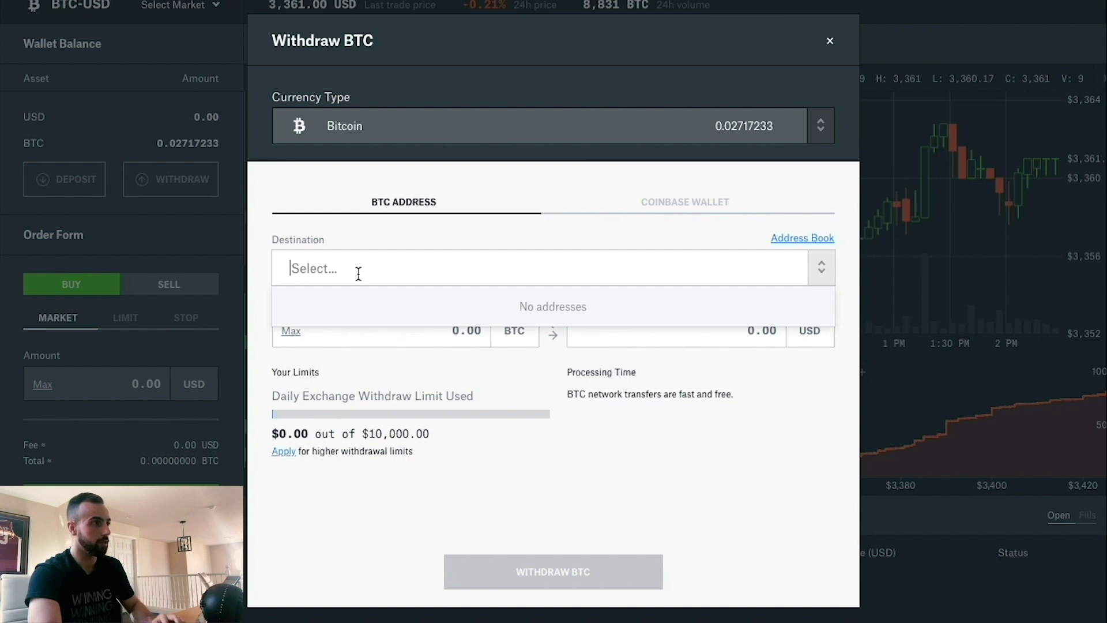
pyautogui.click(526, 232)
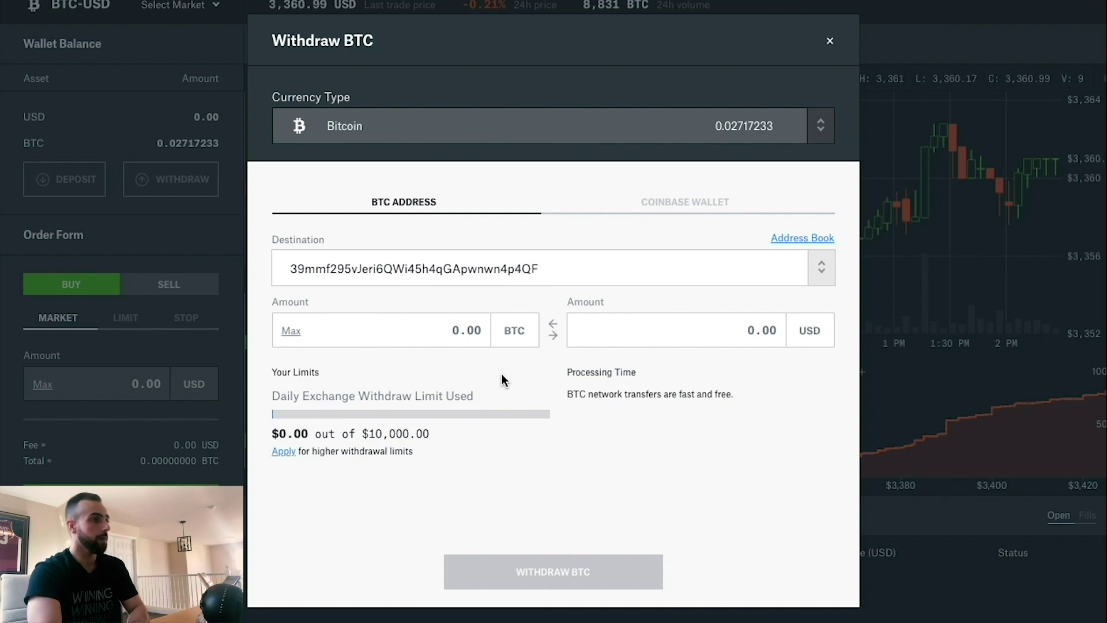
pyautogui.click(758, 338)
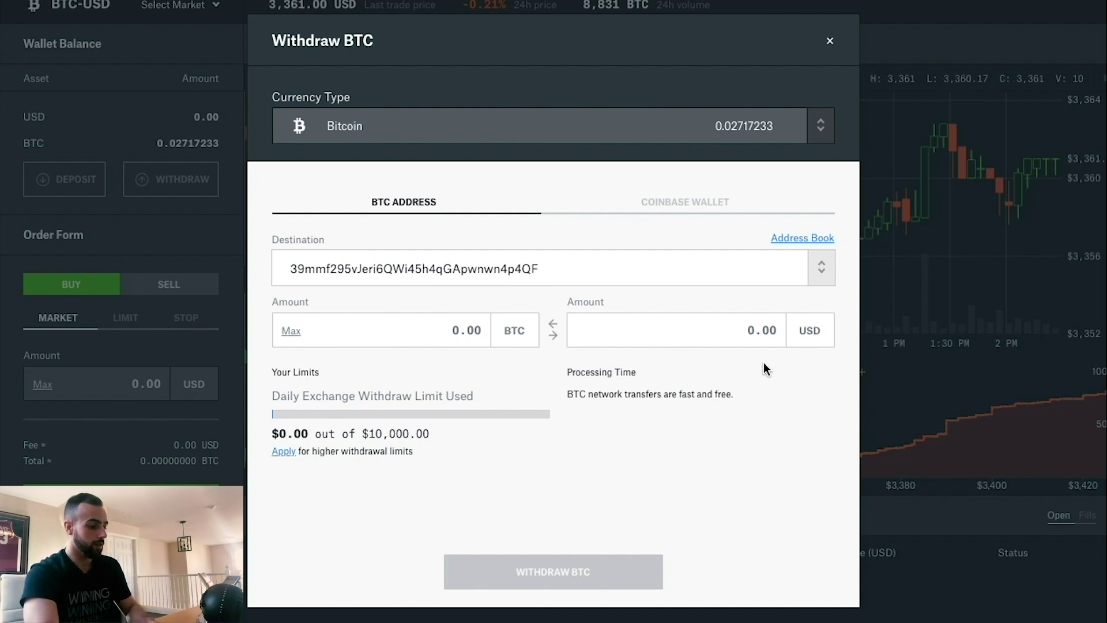
pyautogui.write('25')
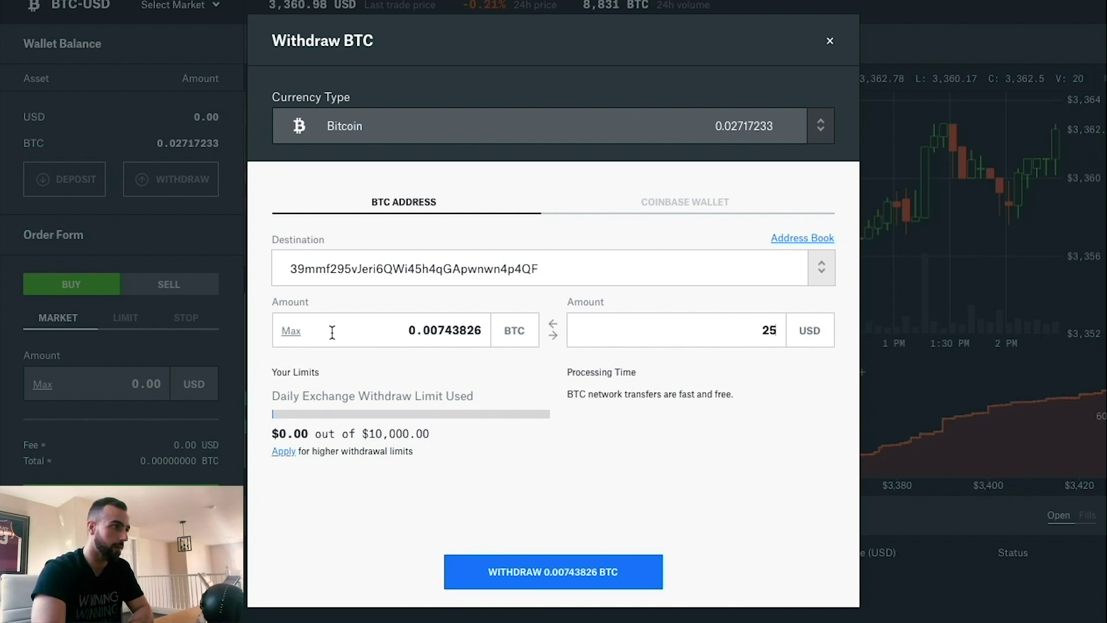
# - Confirm the withdrawal with the two-step verification code and skip saving the address
pyautogui.click(545, 579)
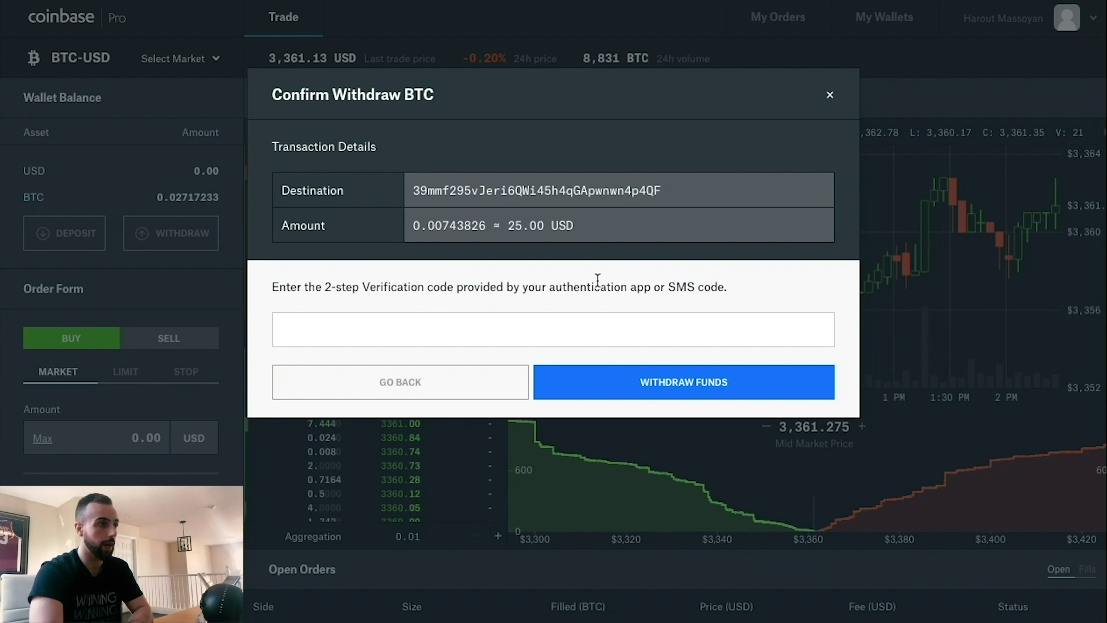
pyautogui.click(375, 331)
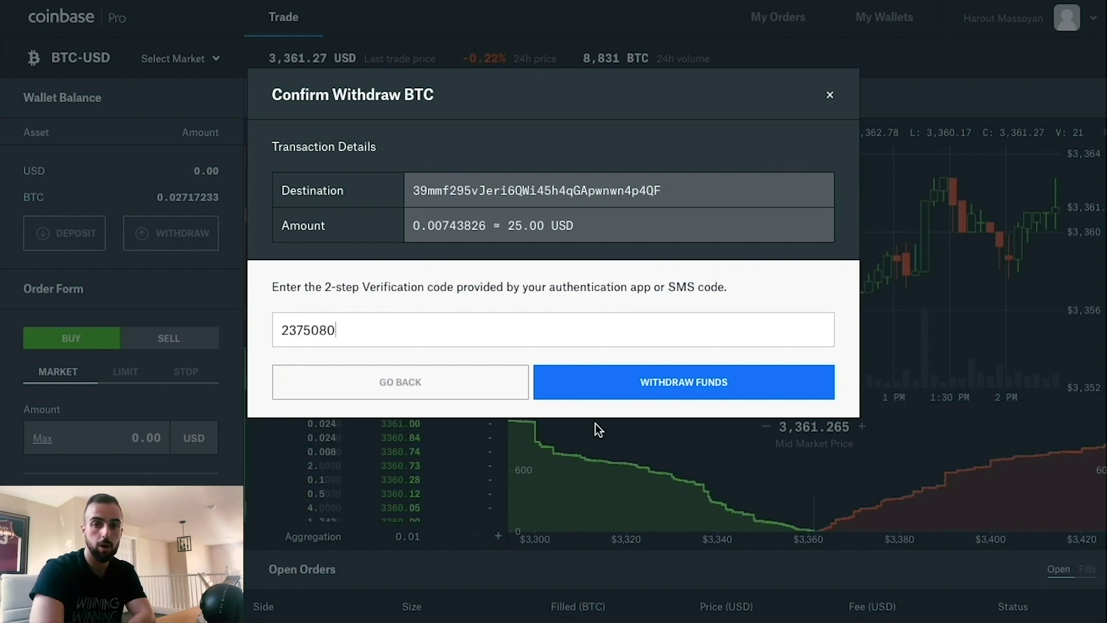
pyautogui.click(686, 388)
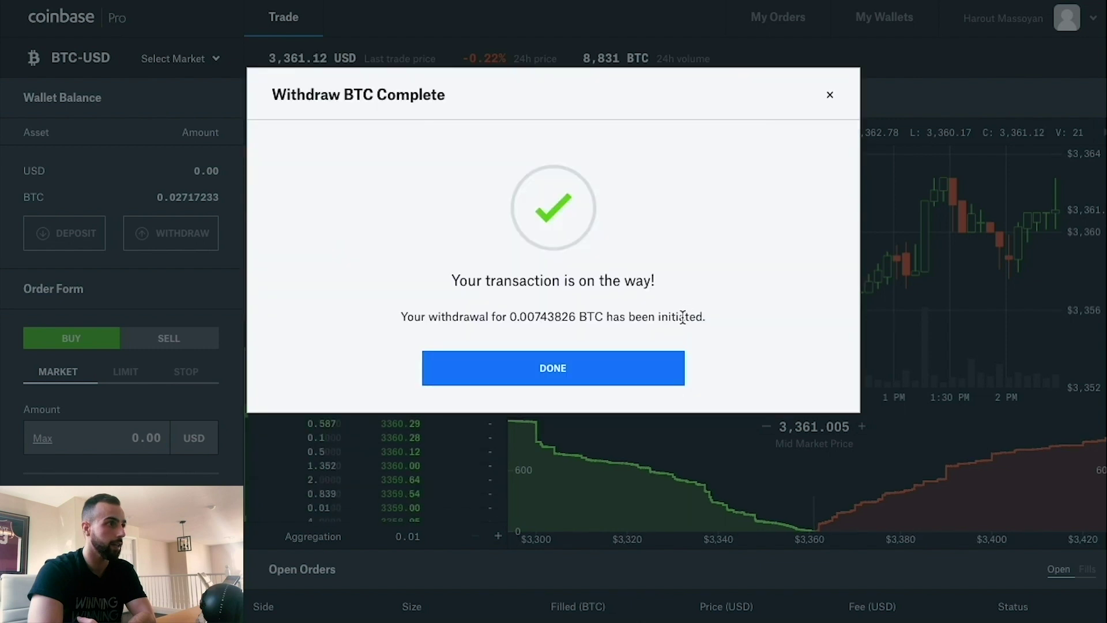
pyautogui.click(634, 367)
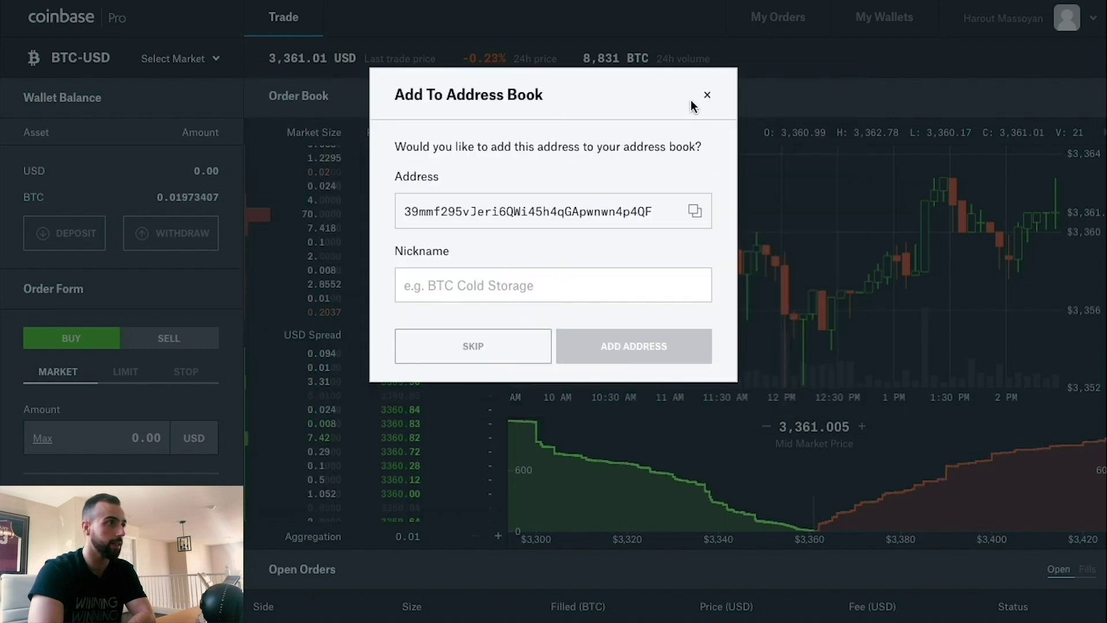
pyautogui.click(473, 345)
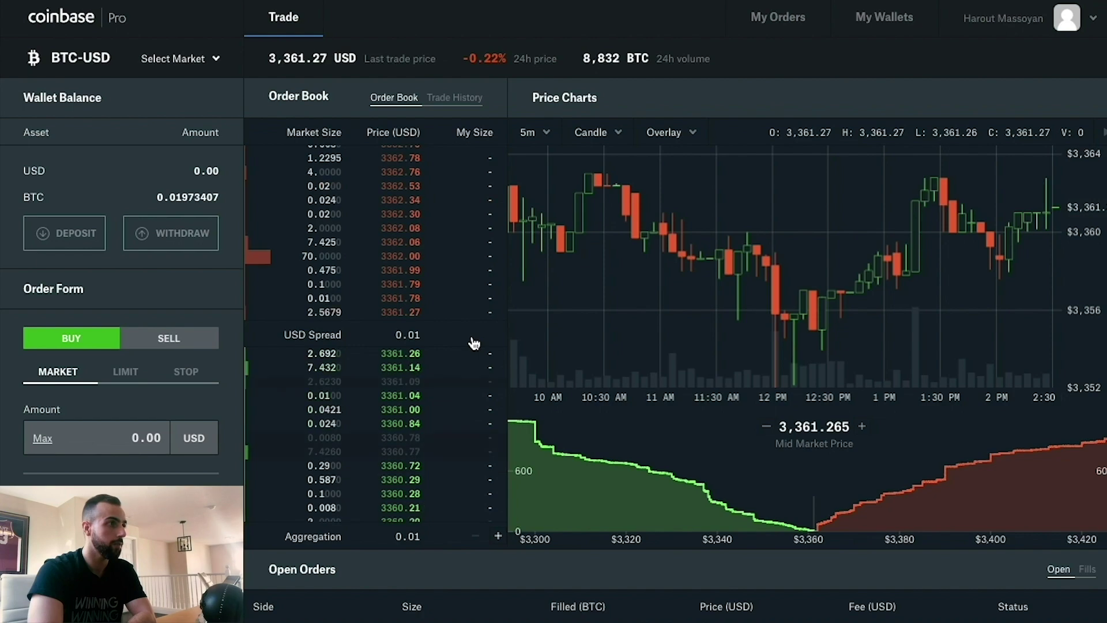
# - Return to the 5Dimes Bitcoin deposit page and check the $25 payment's status
pyautogui.hotkey('ctrl', 'Tab')
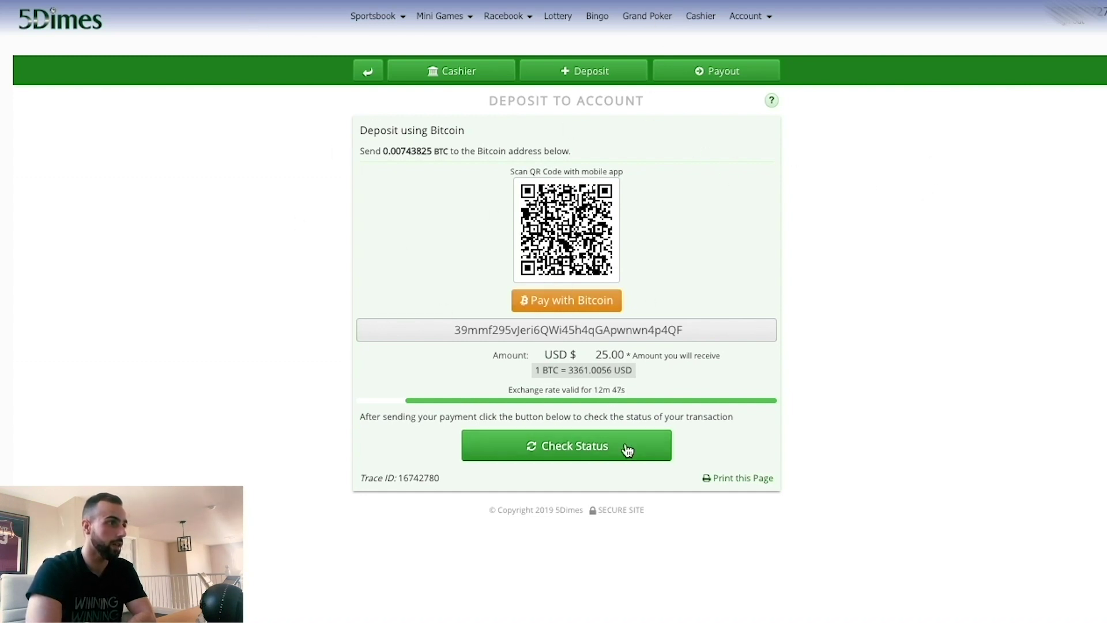
pyautogui.click(574, 456)
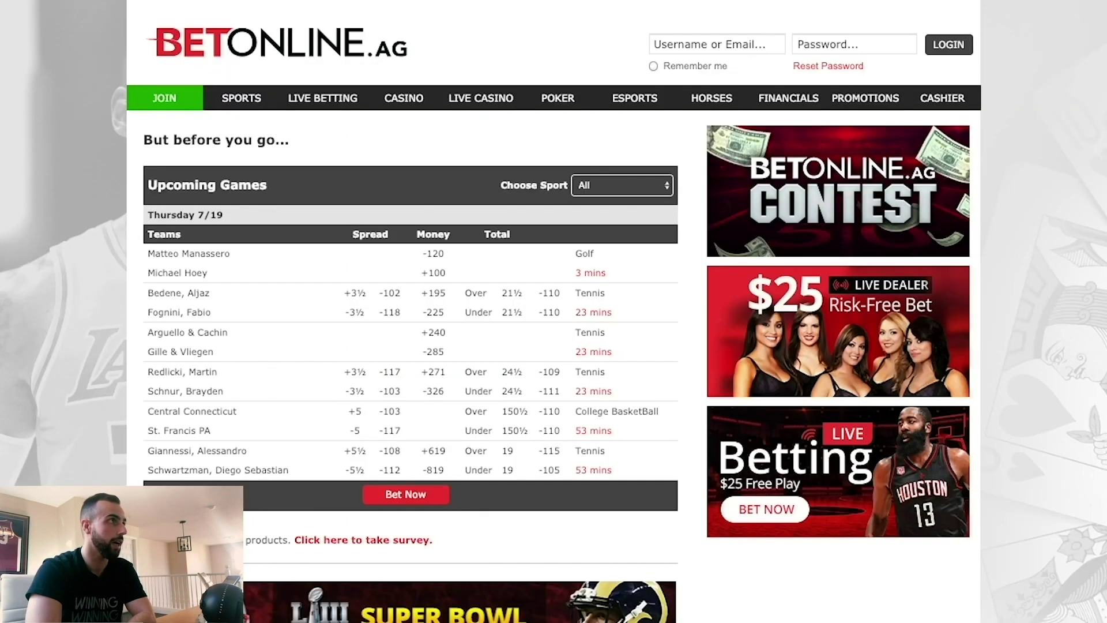
# - Sign in to BetOnline with the account username and password, then open the Cashier
pyautogui.click(738, 37)
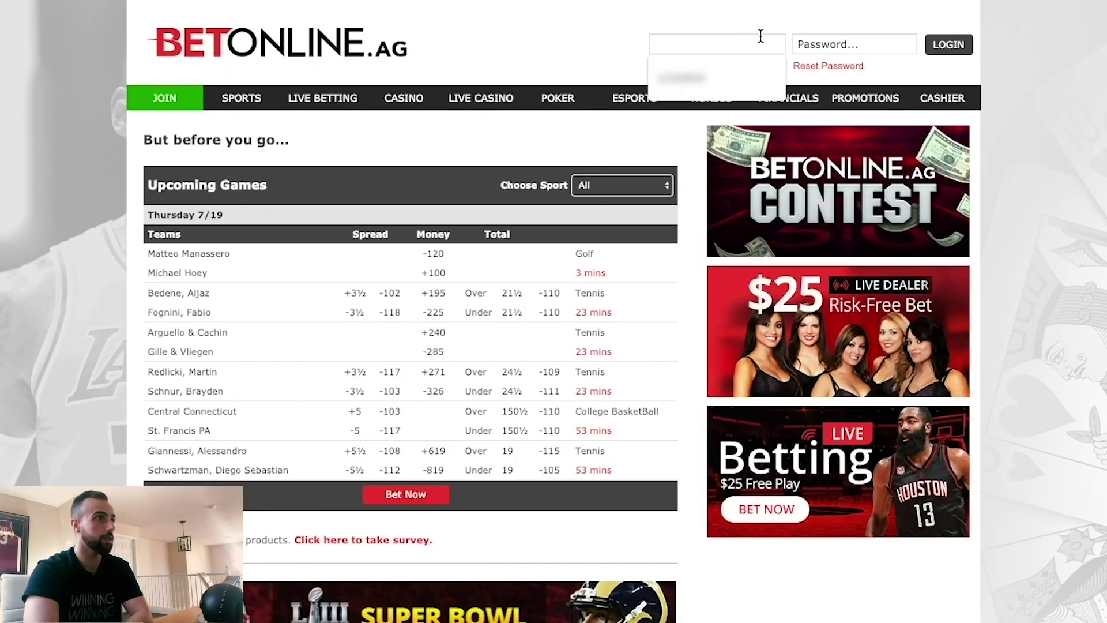
pyautogui.write('luke')
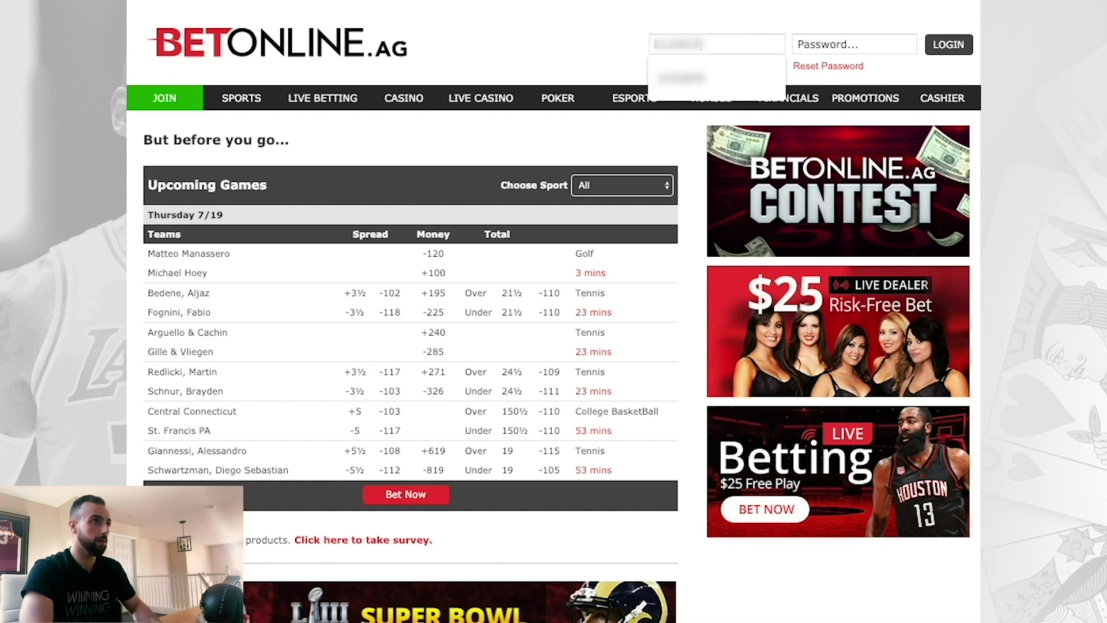
pyautogui.click(853, 44)
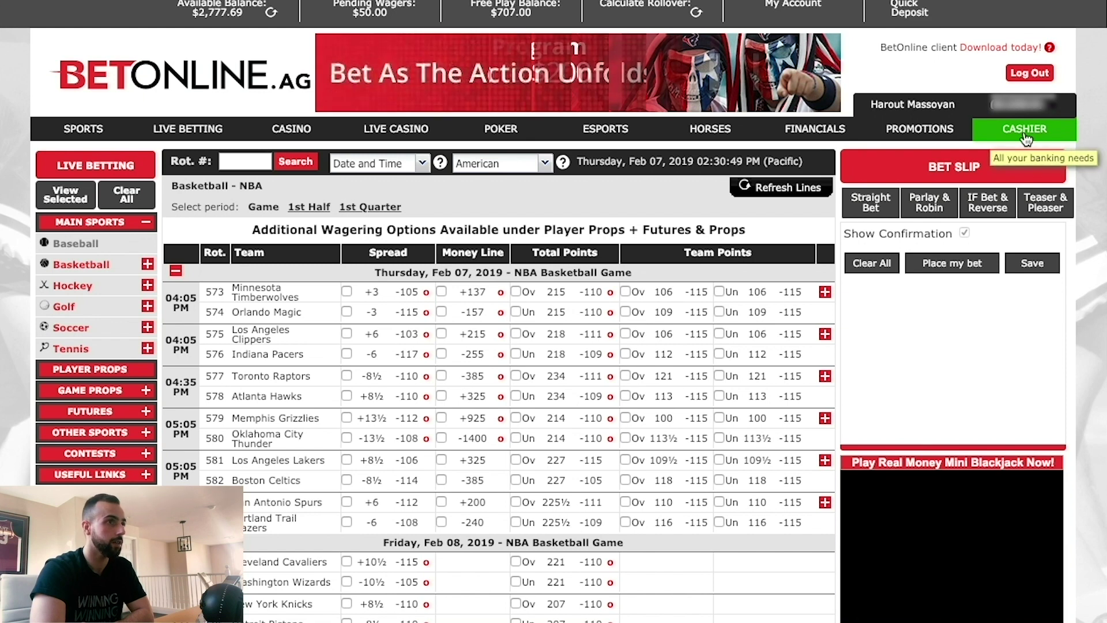
pyautogui.click(1024, 135)
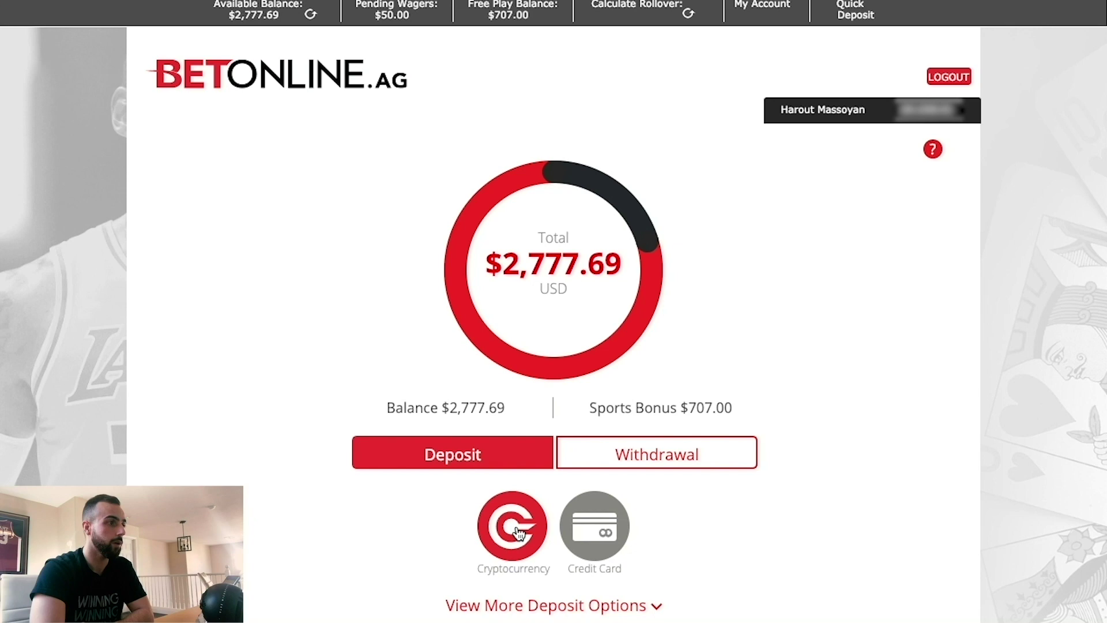
# - Choose Bitcoin as the cryptocurrency deposit, request $25, and copy the wallet address
pyautogui.click(516, 531)
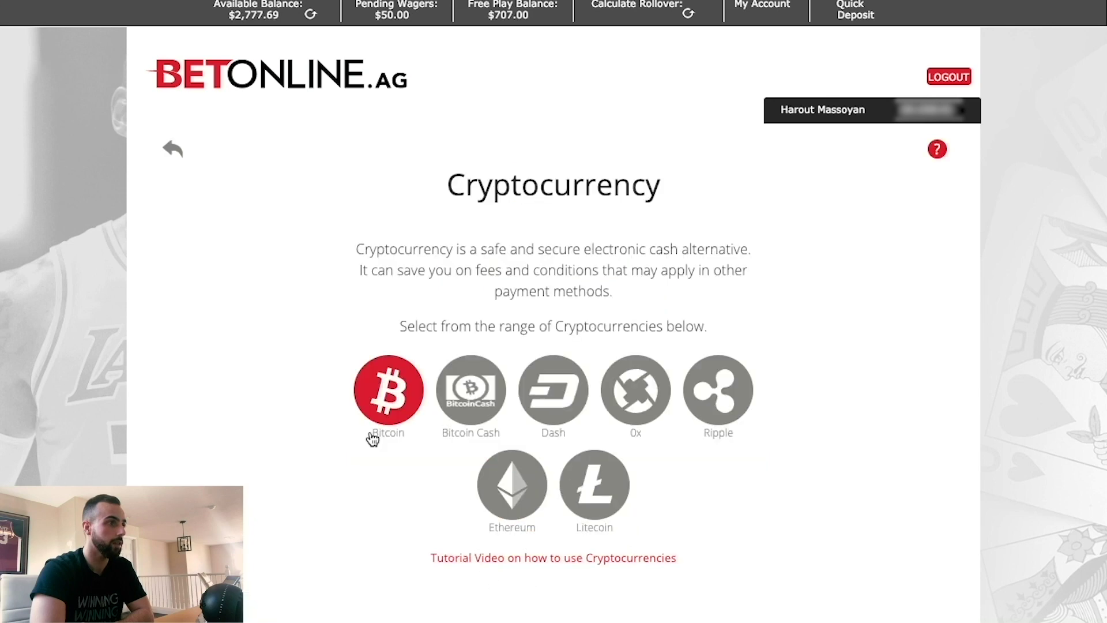
pyautogui.click(389, 398)
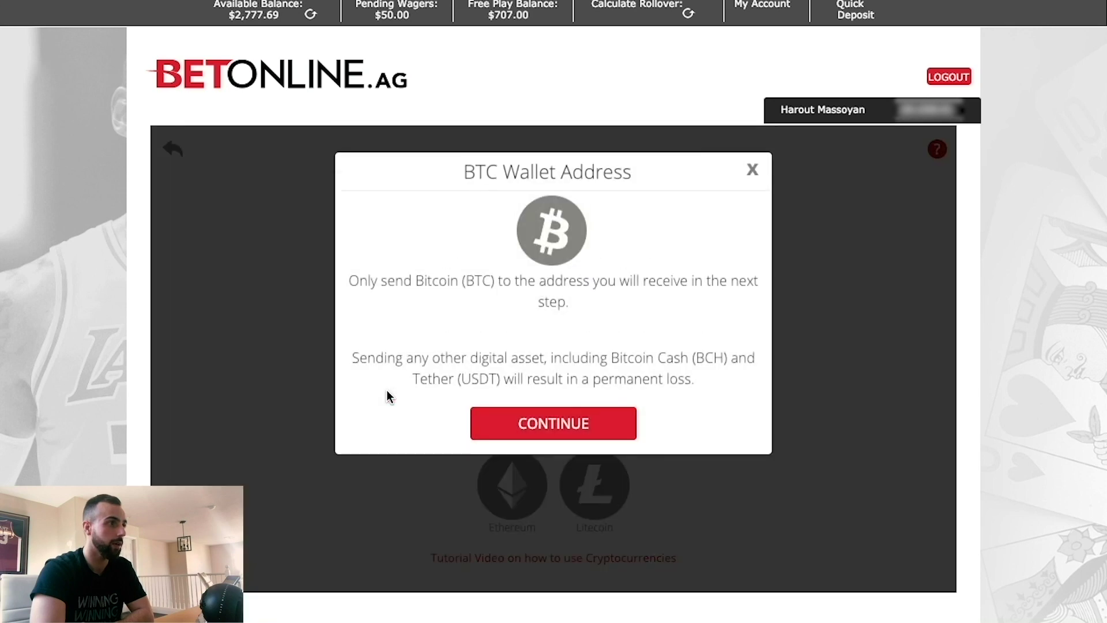
pyautogui.click(531, 423)
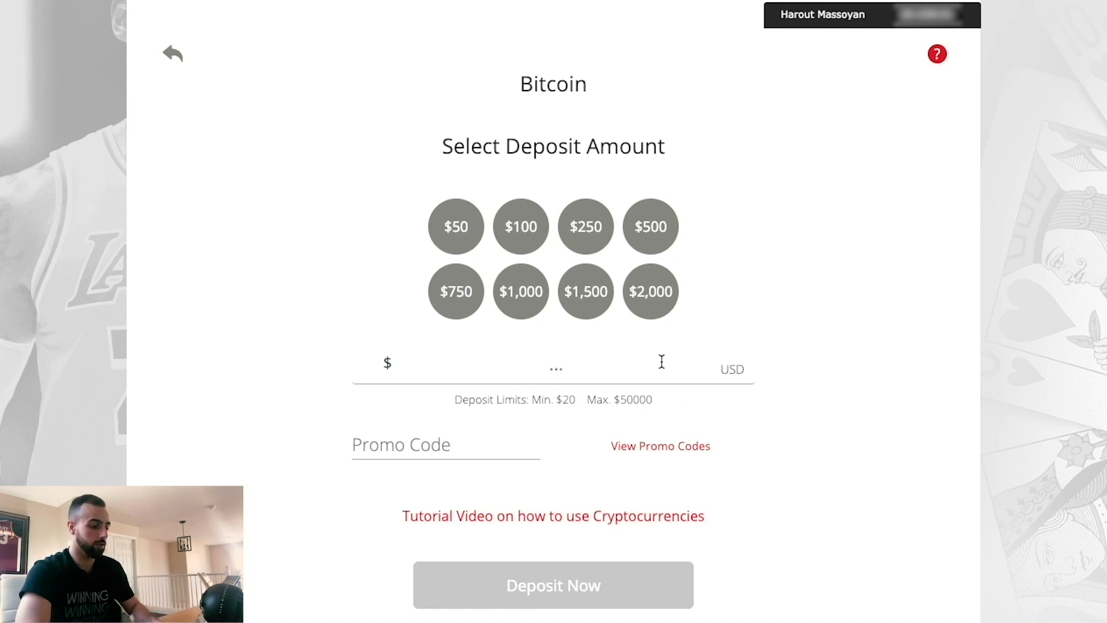
pyautogui.write('25')
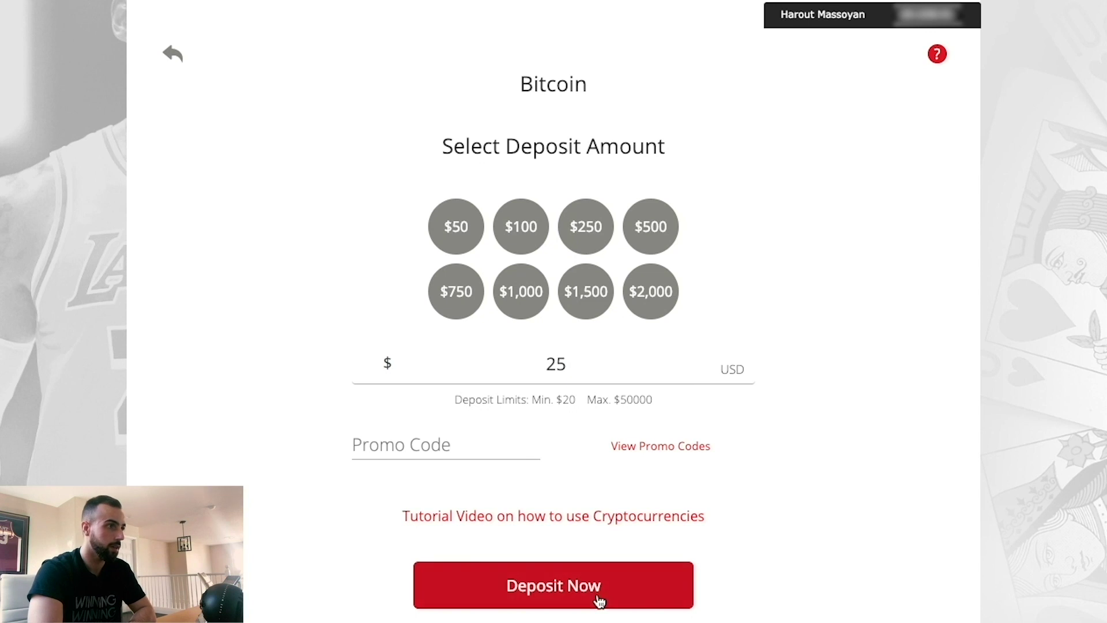
pyautogui.click(599, 601)
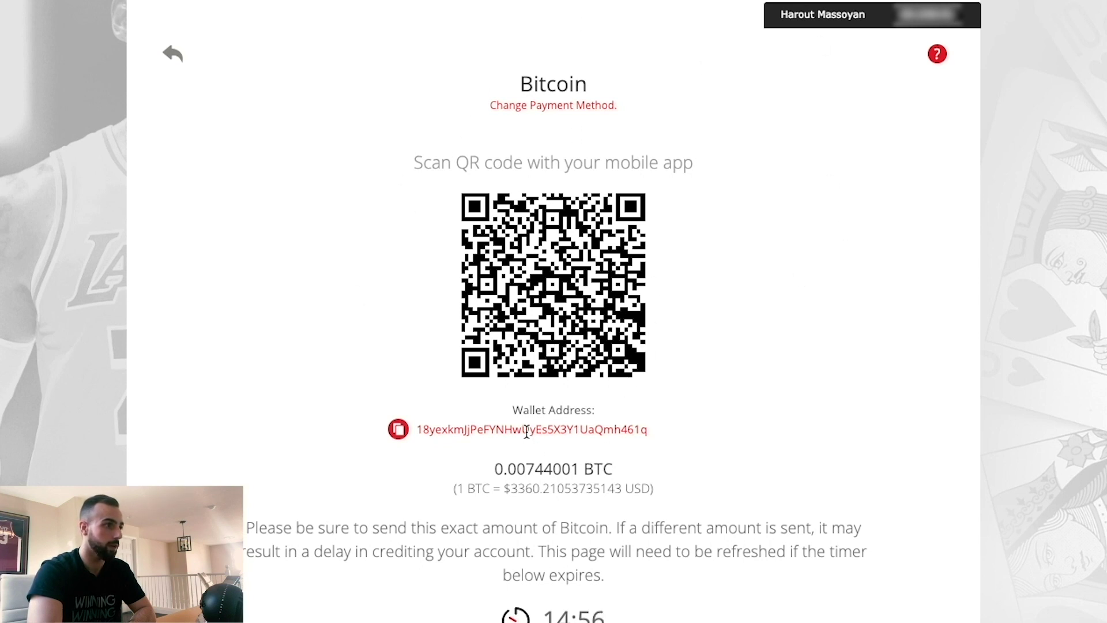
pyautogui.click(398, 430)
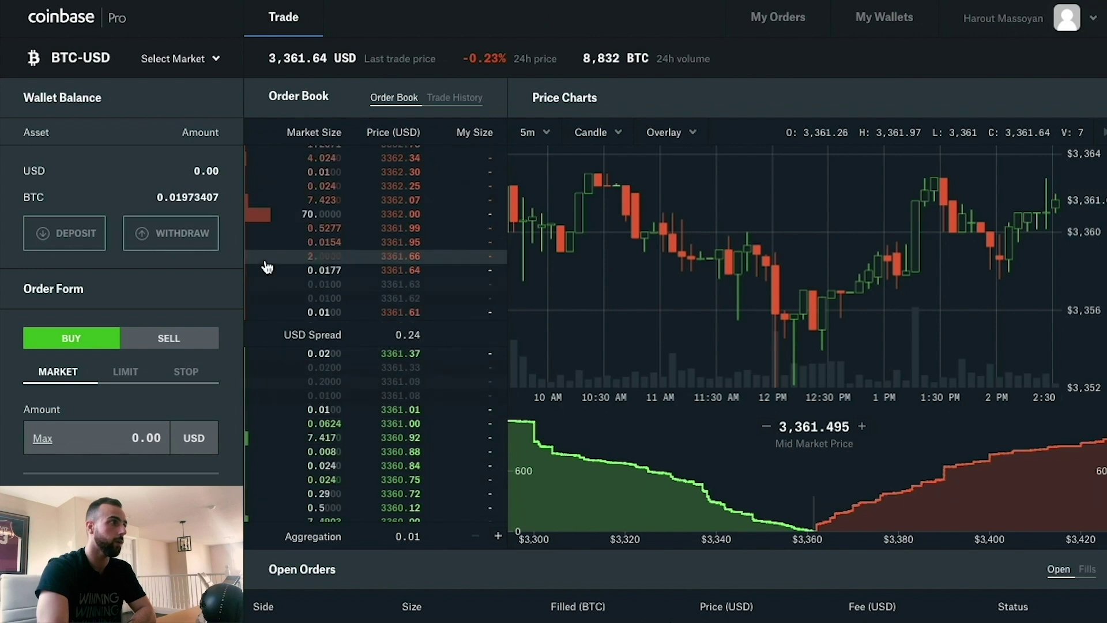
# - Start a Bitcoin withdrawal of $25 to the pasted BetOnline wallet address
pyautogui.click(203, 247)
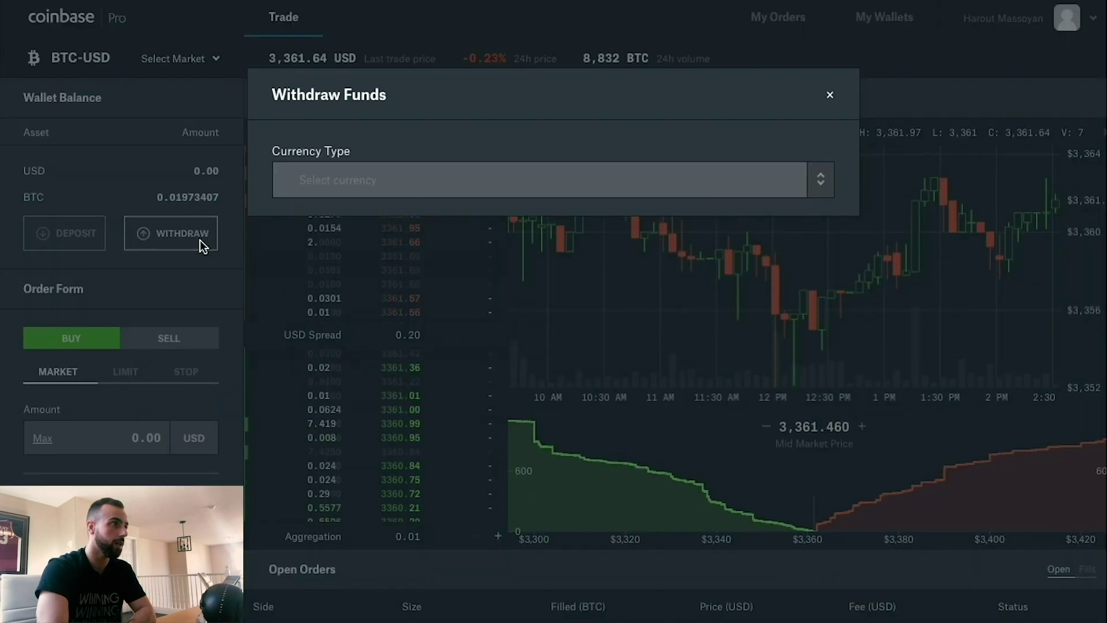
pyautogui.click(369, 193)
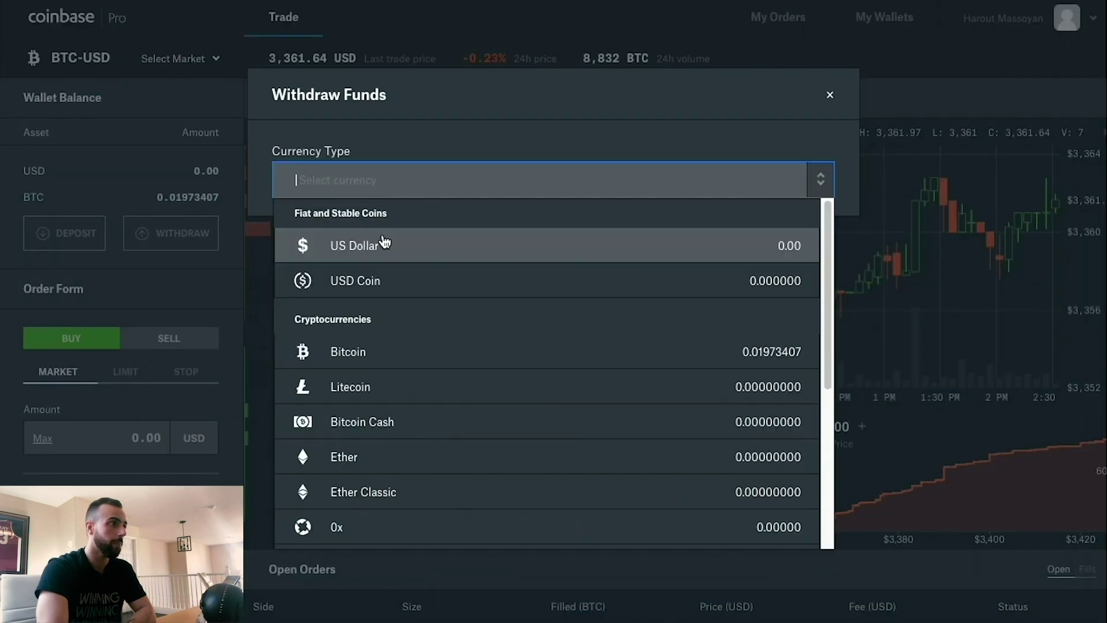
pyautogui.click(363, 361)
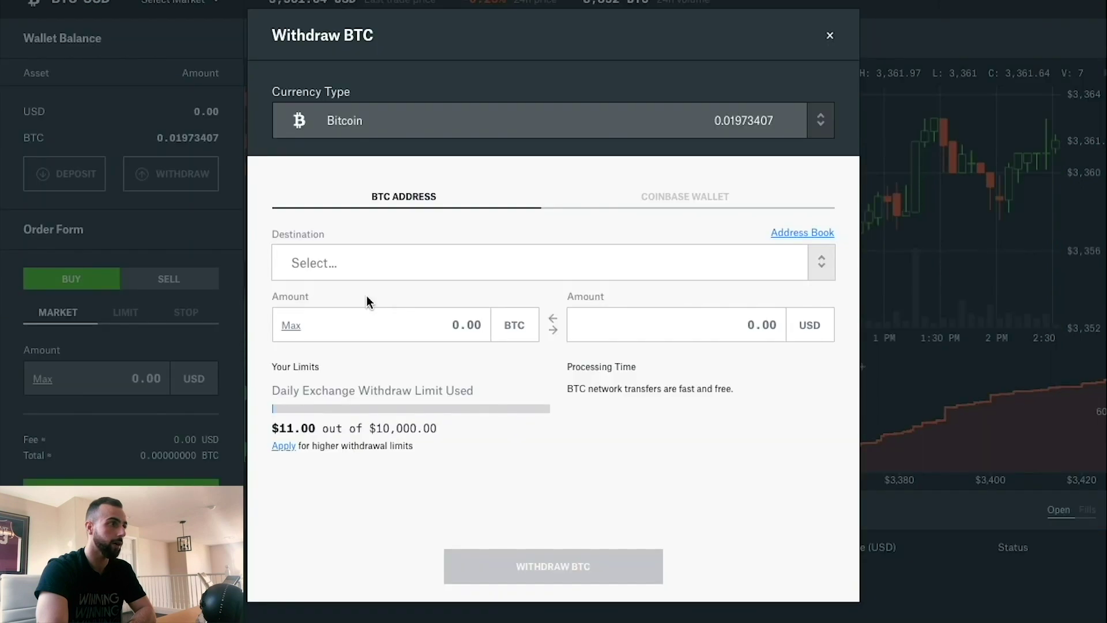
pyautogui.click(378, 264)
pyautogui.hotkey('ctrl', 'v')
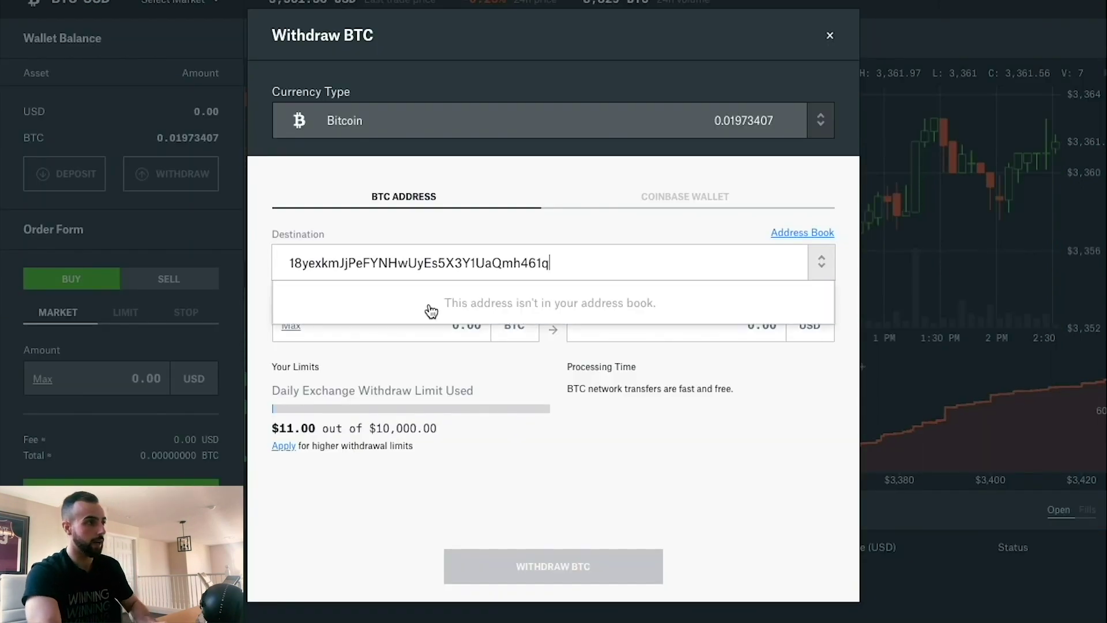
pyautogui.click(521, 356)
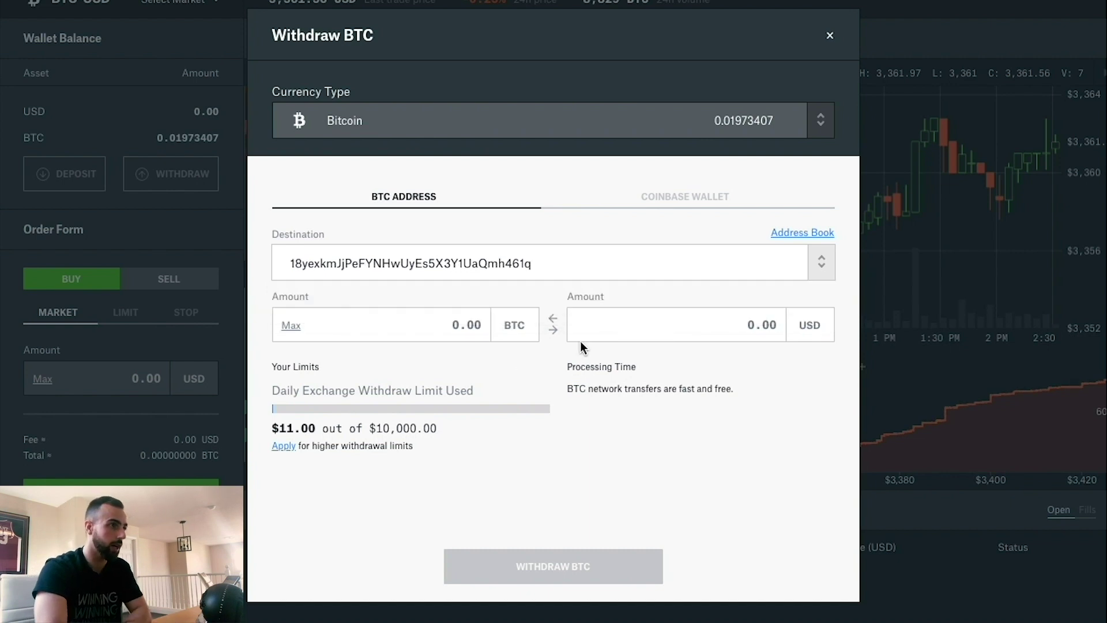
pyautogui.click(745, 322)
pyautogui.write('25')
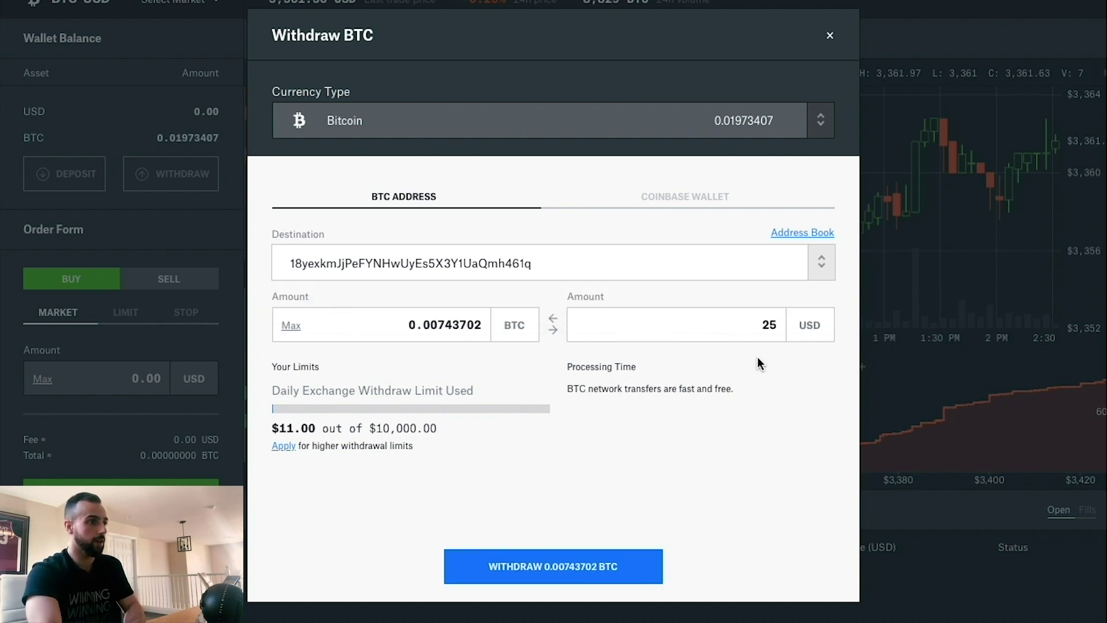
# - Confirm the 0.00743702 BTC withdrawal with the 2-step verification code and finish
pyautogui.click(545, 567)
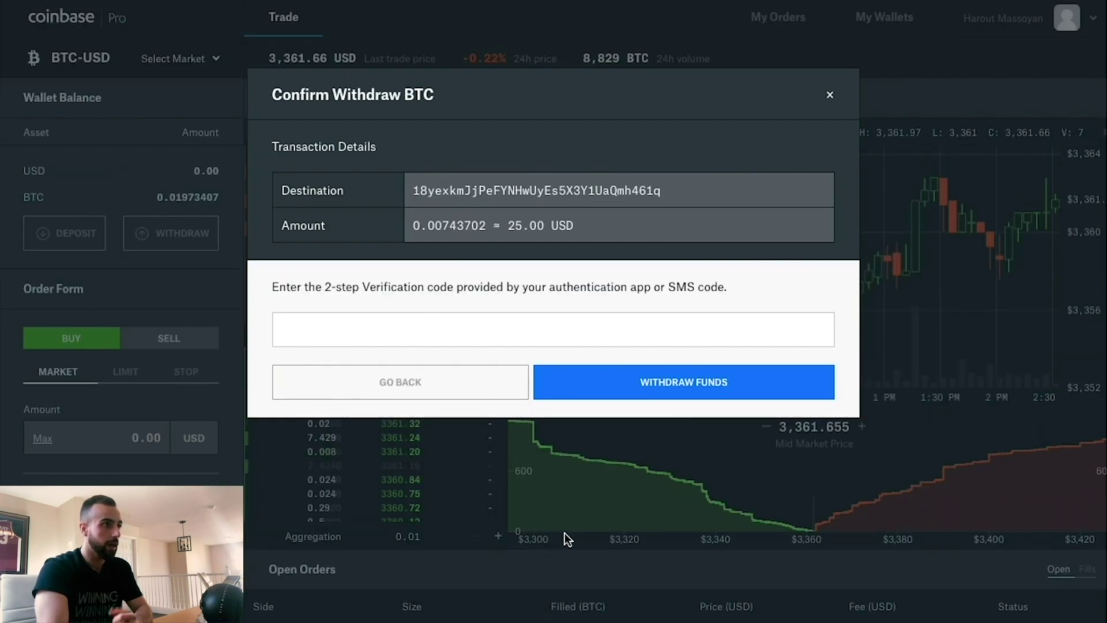
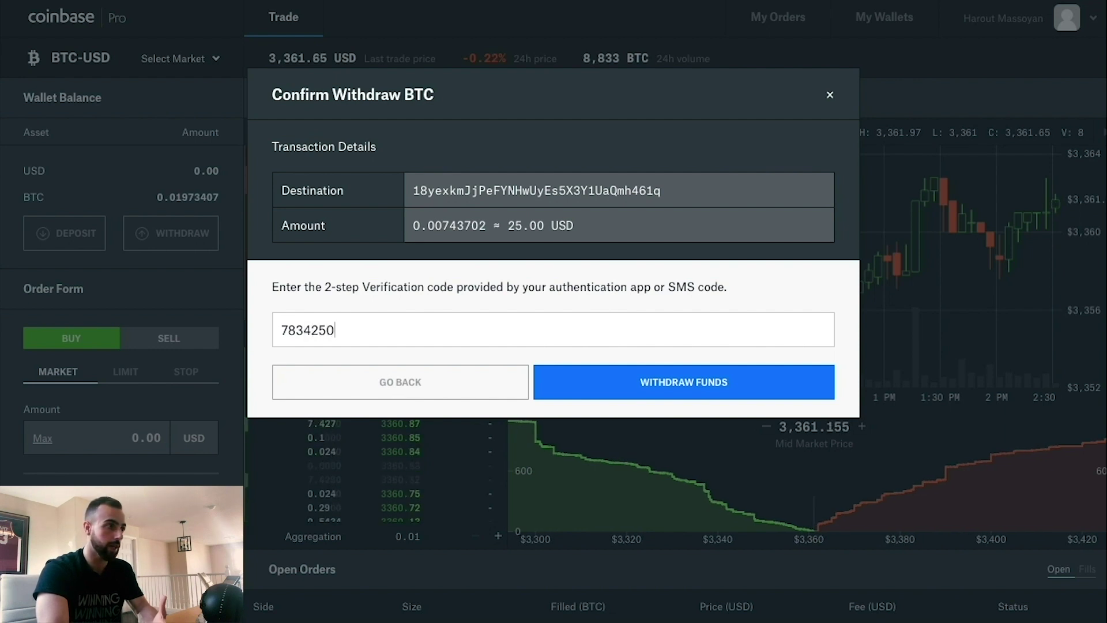
pyautogui.click(635, 381)
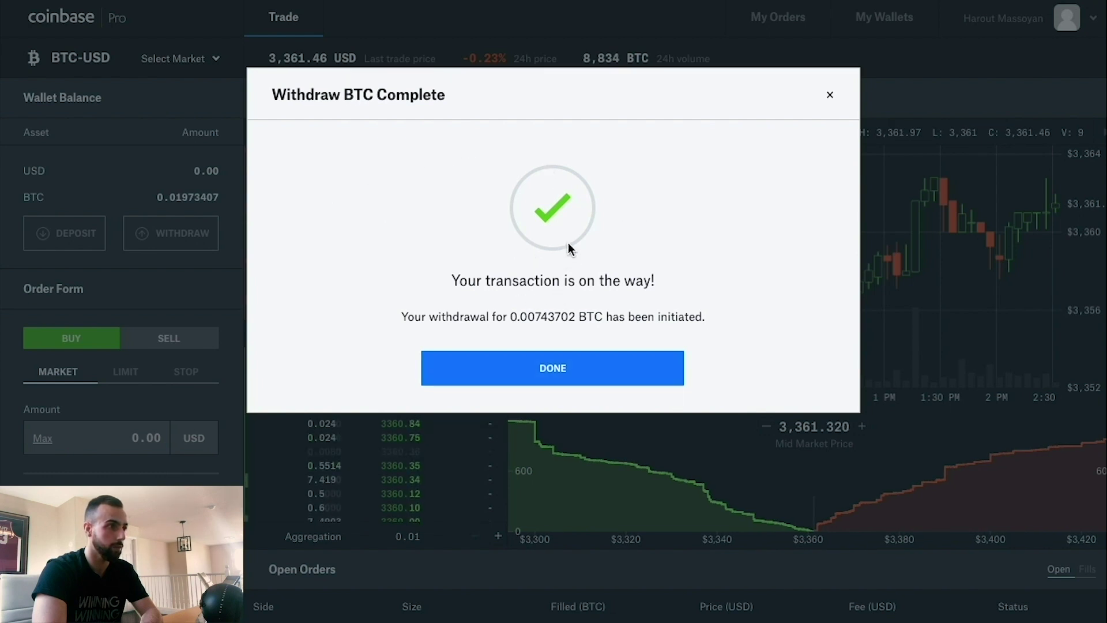
pyautogui.click(563, 376)
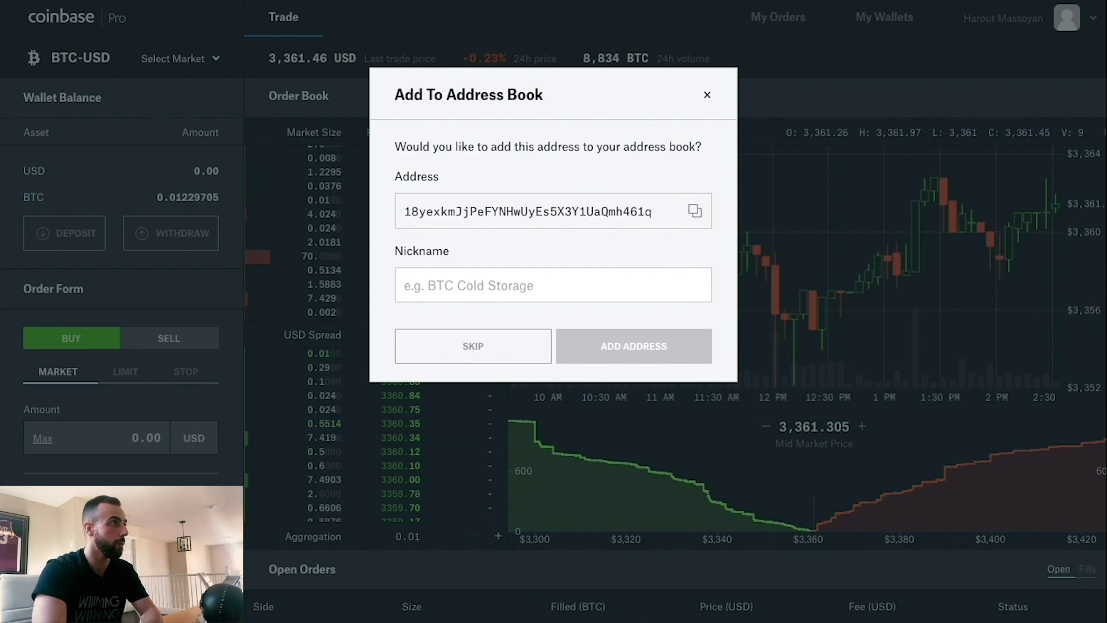
# - Skip the address book prompt and mark the $25 BetOnline Bitcoin deposit as completed
pyautogui.click(425, 353)
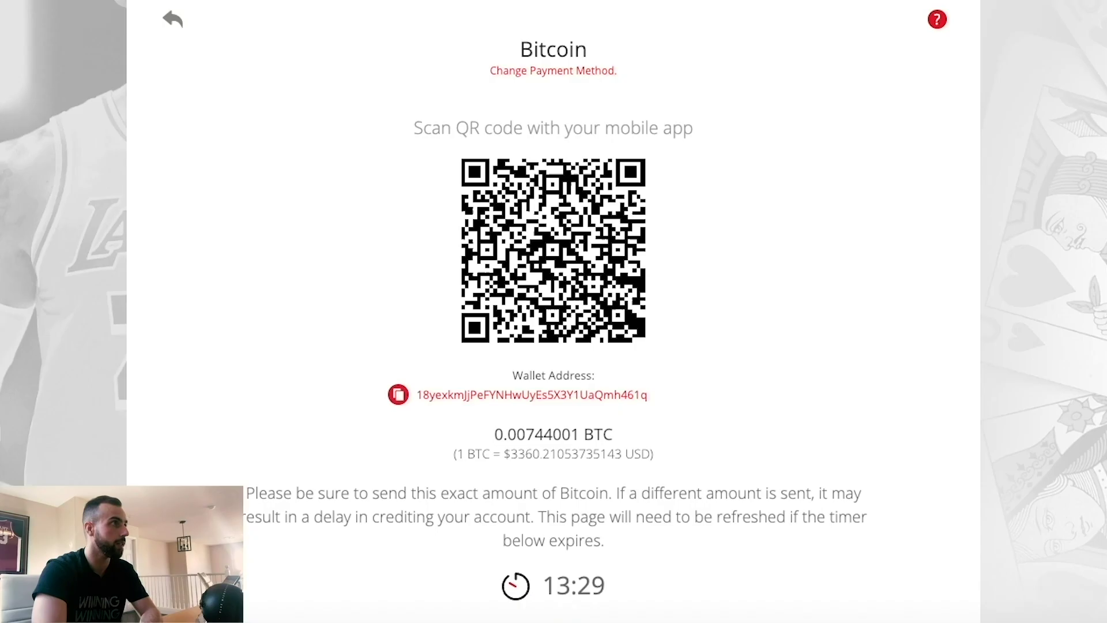
pyautogui.scroll(-1, 598, 353)
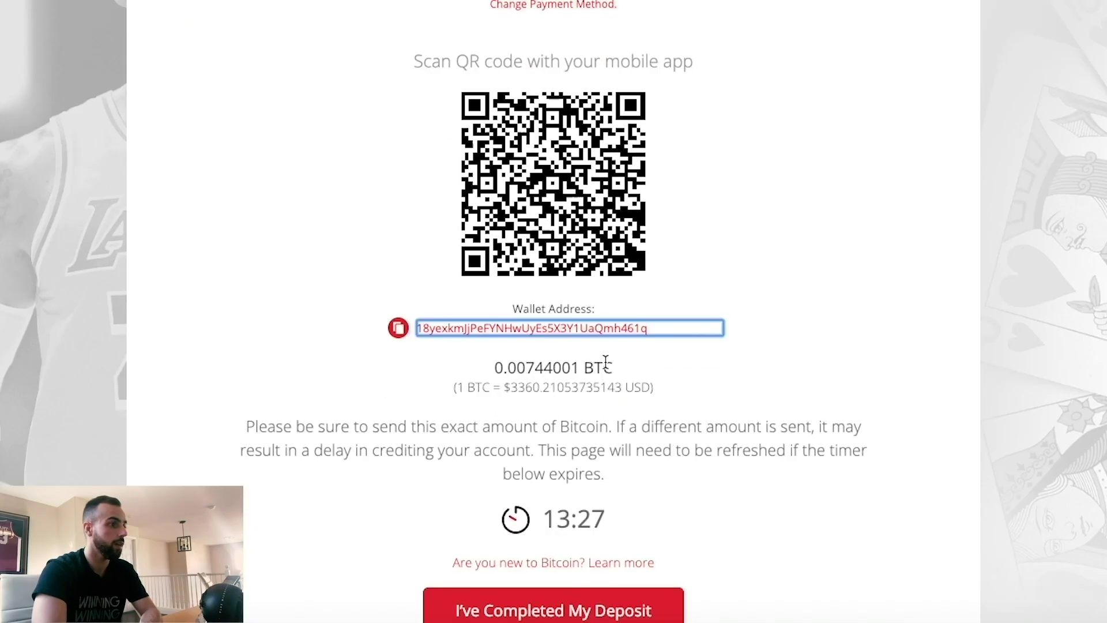
pyautogui.scroll(-1, 606, 361)
pyautogui.click(558, 600)
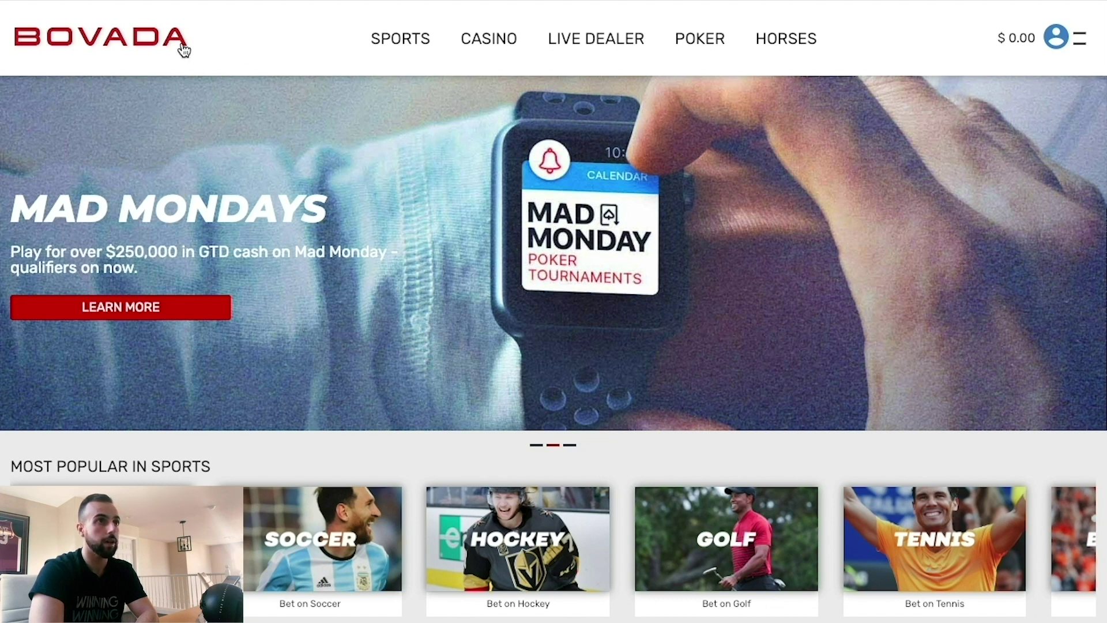
# - Open Bovada's Bitcoin deposit option from the account menu and select its wallet address
pyautogui.click(1067, 44)
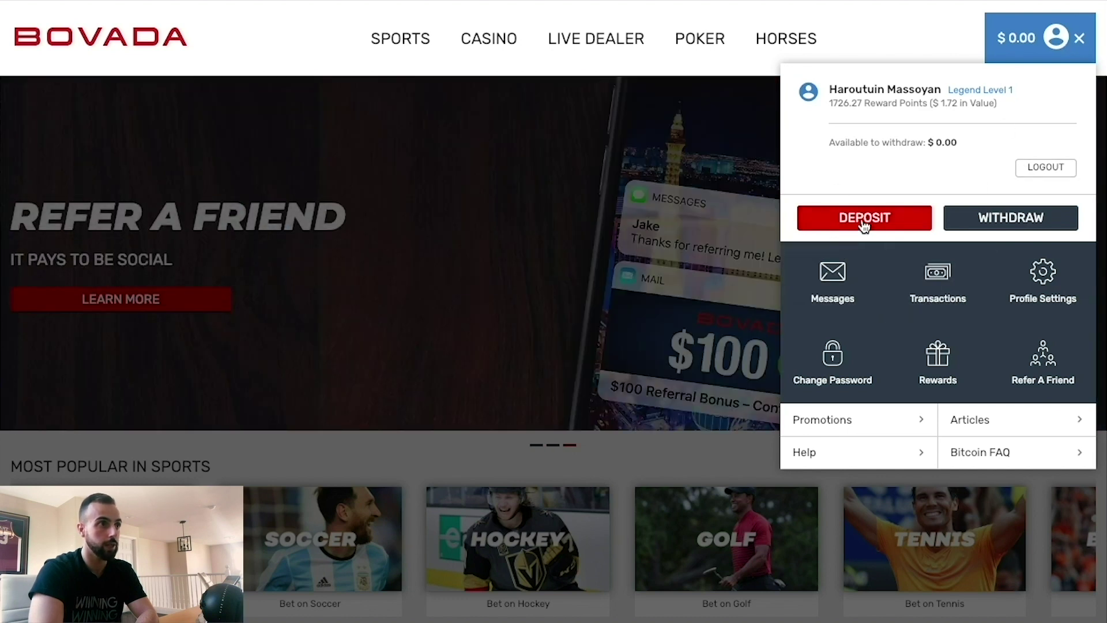
pyautogui.click(864, 222)
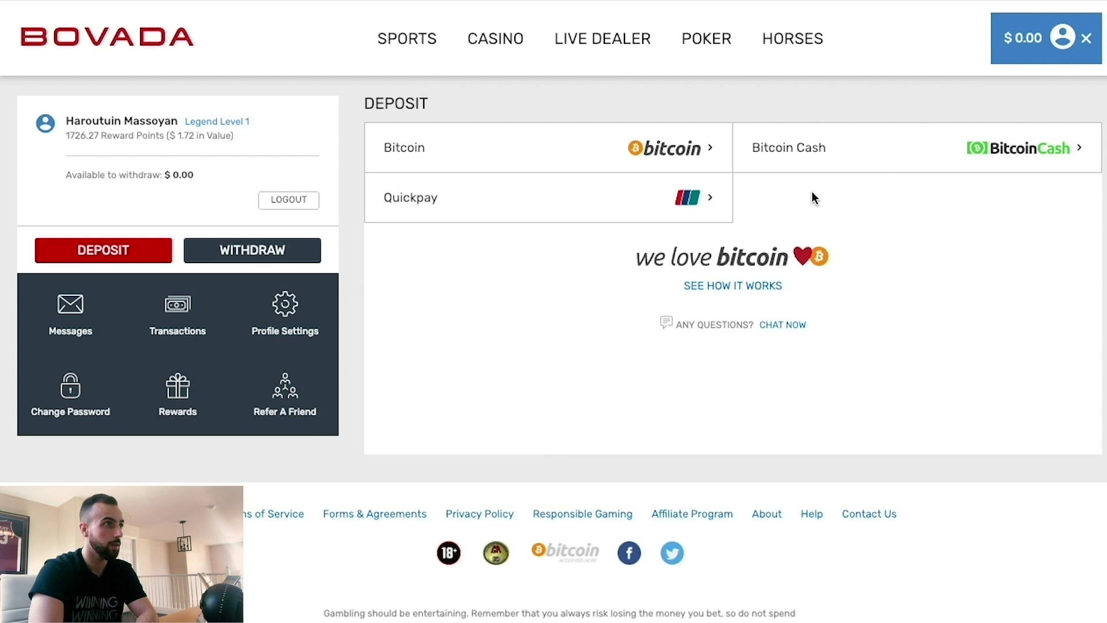
pyautogui.click(609, 155)
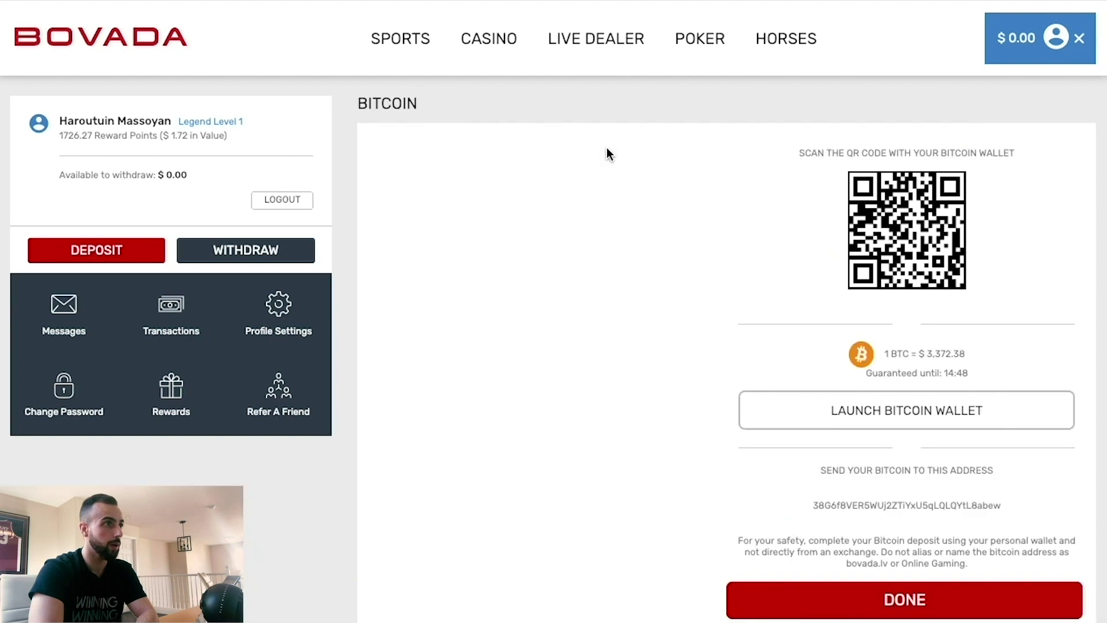
pyautogui.doubleClick(921, 499)
pyautogui.hotkey('ctrl', 'c')
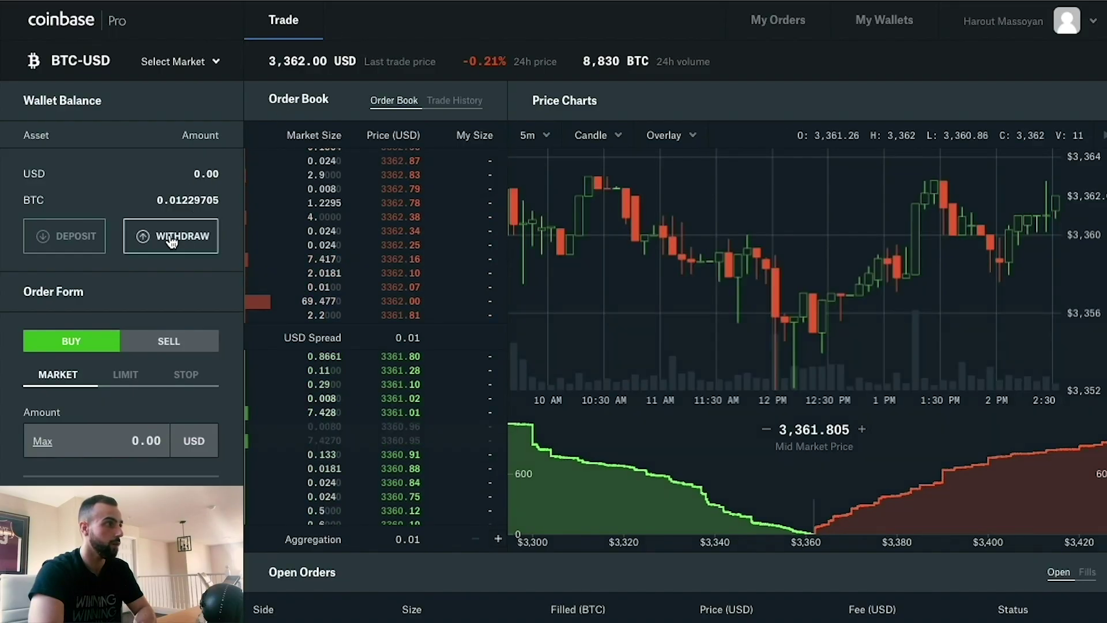
# - Fill in a 25 USD Bitcoin withdrawal to the pasted Bovada address and submit it for confirmation
pyautogui.click(169, 236)
pyautogui.click(396, 185)
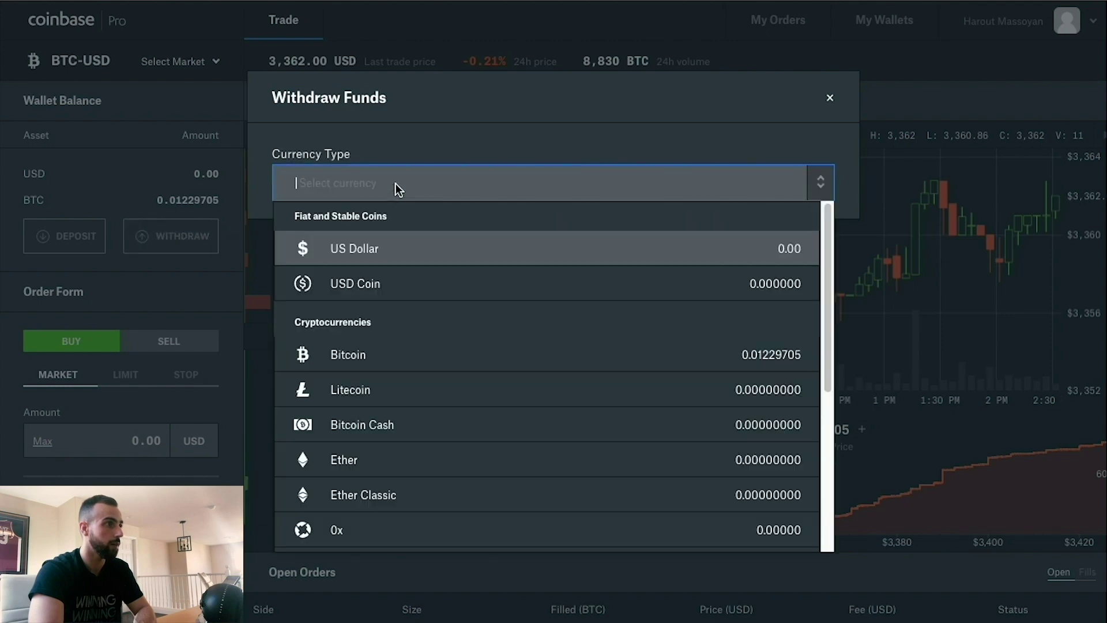
pyautogui.click(391, 356)
pyautogui.click(705, 334)
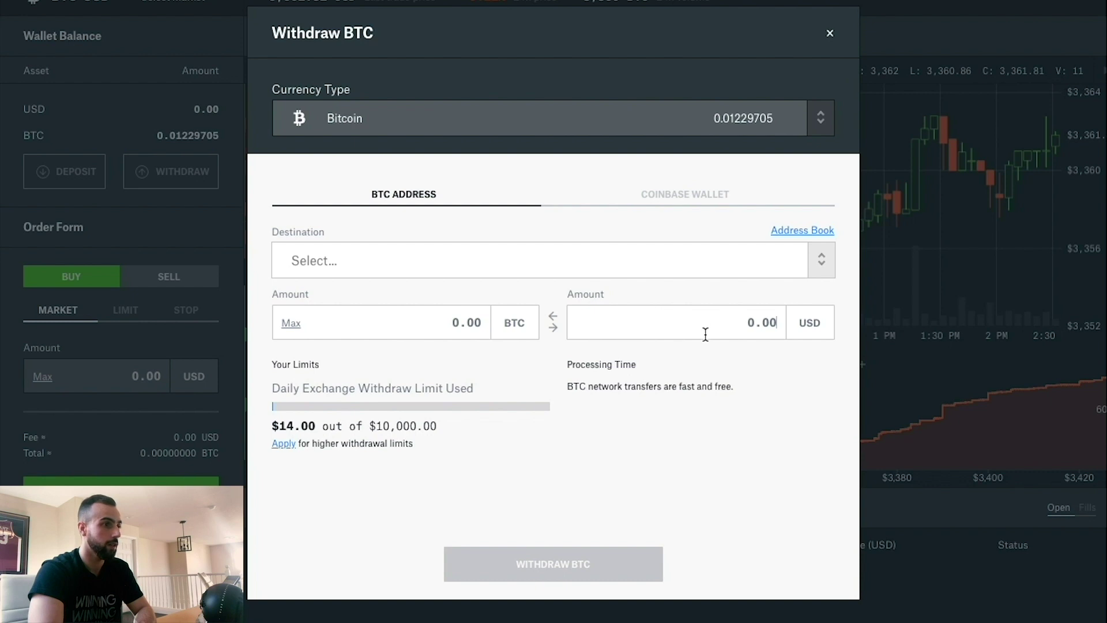
pyautogui.write('25')
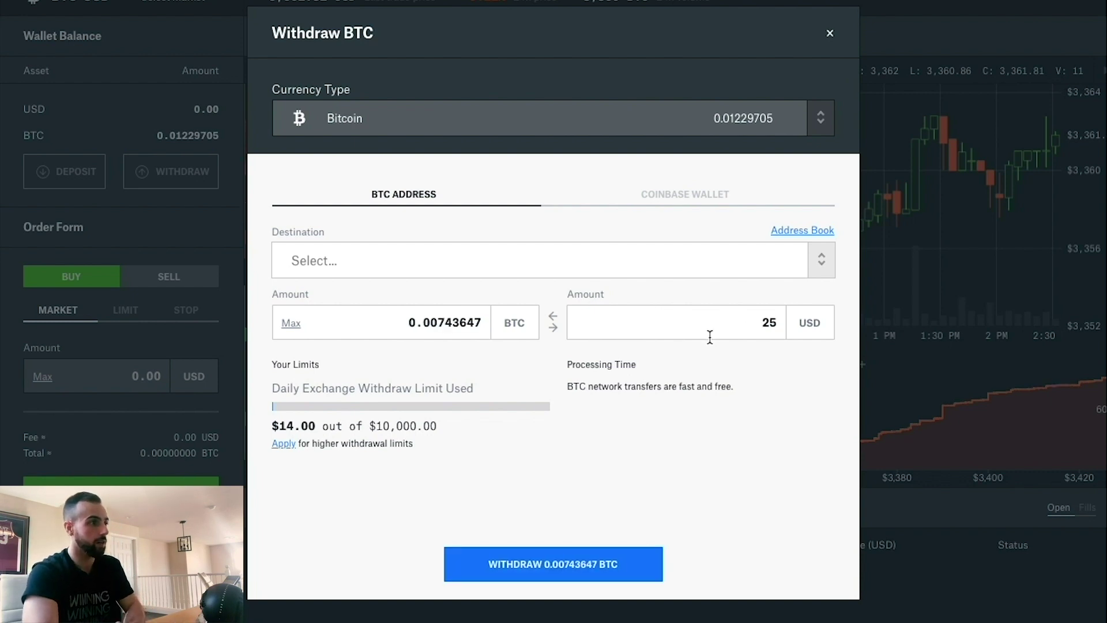
pyautogui.click(430, 266)
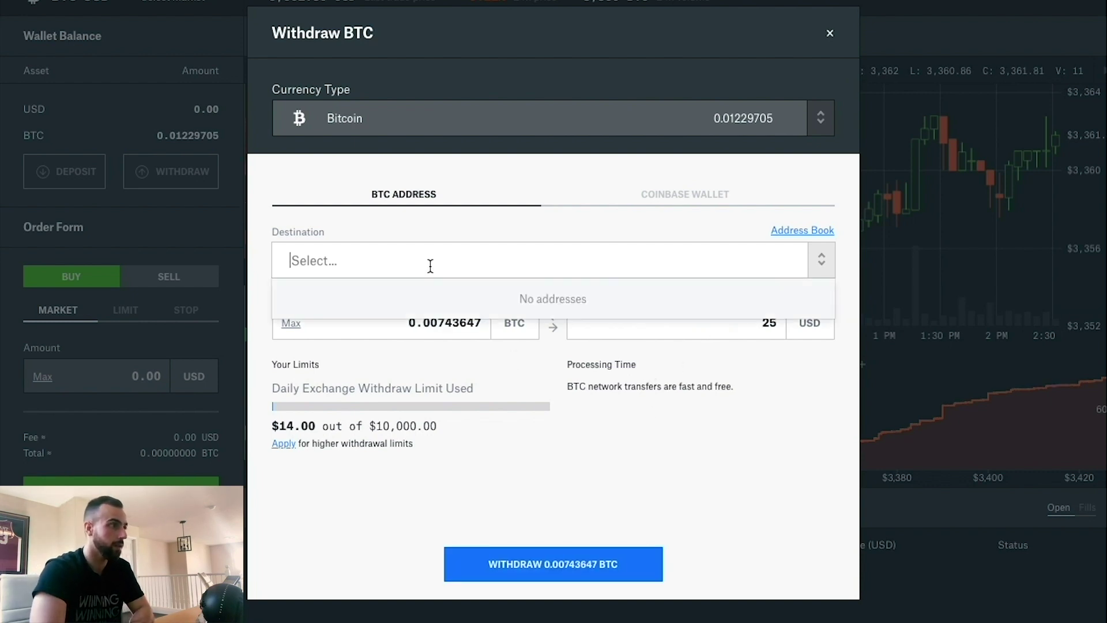
pyautogui.hotkey('ctrl', 'v')
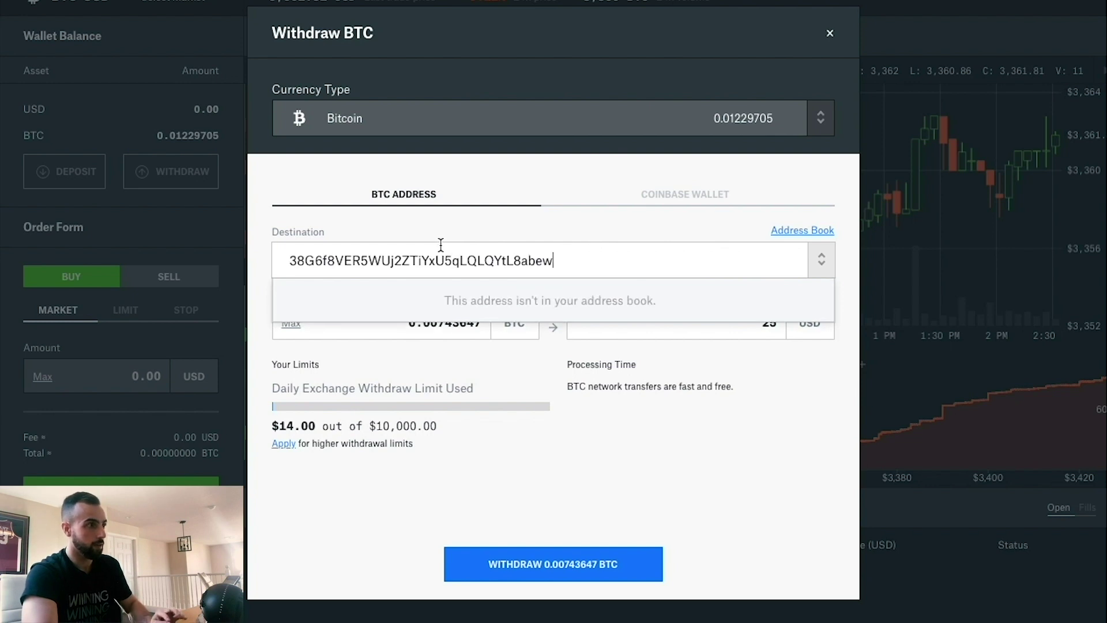
pyautogui.click(549, 231)
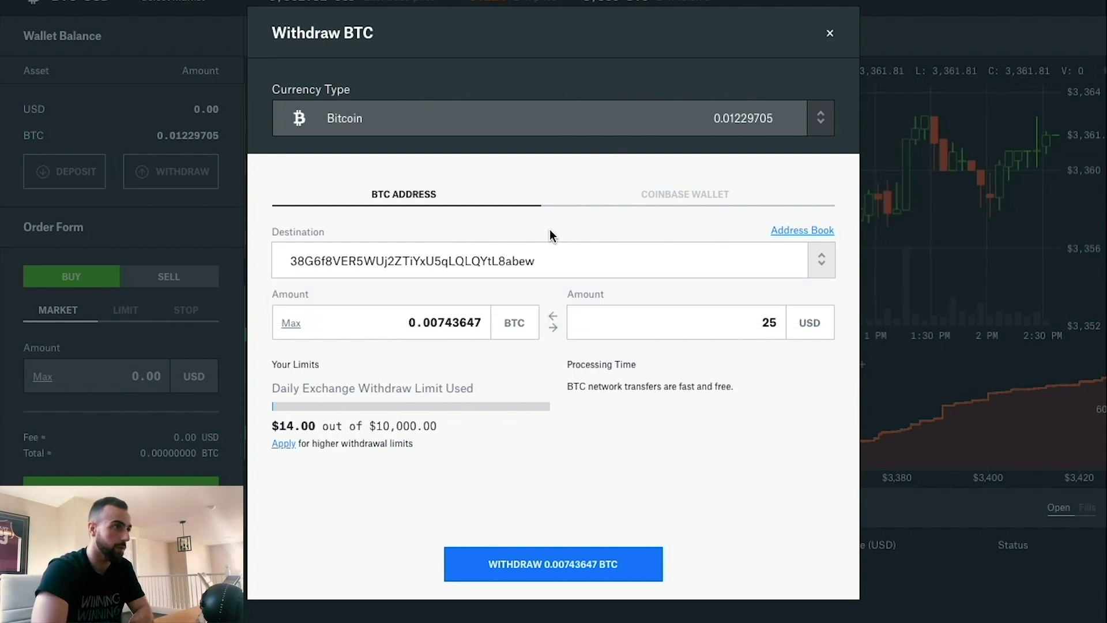
pyautogui.click(613, 570)
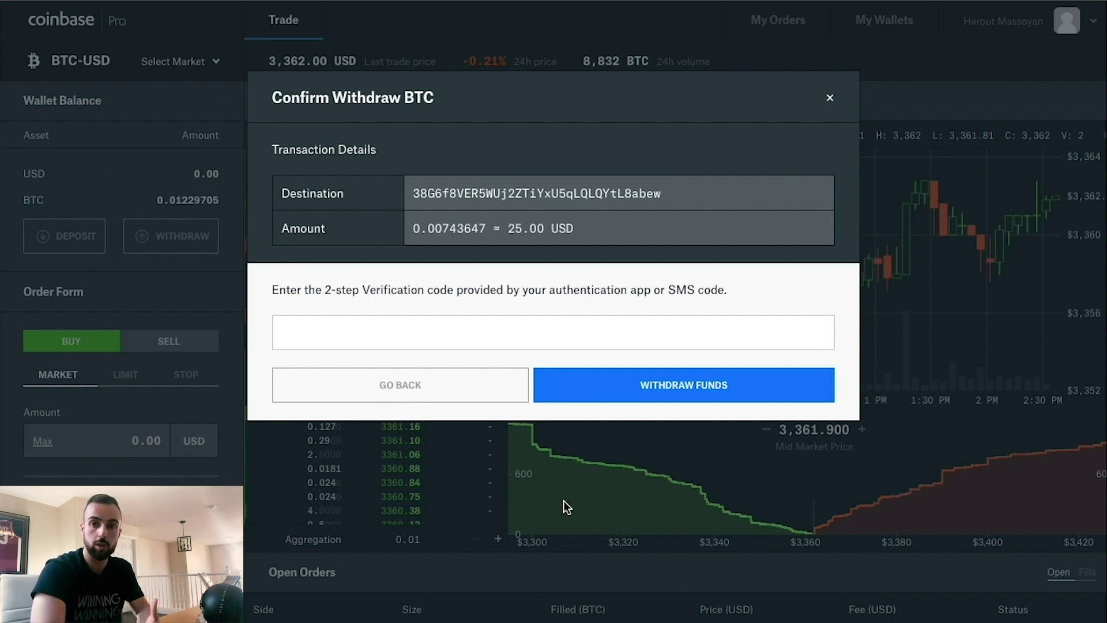